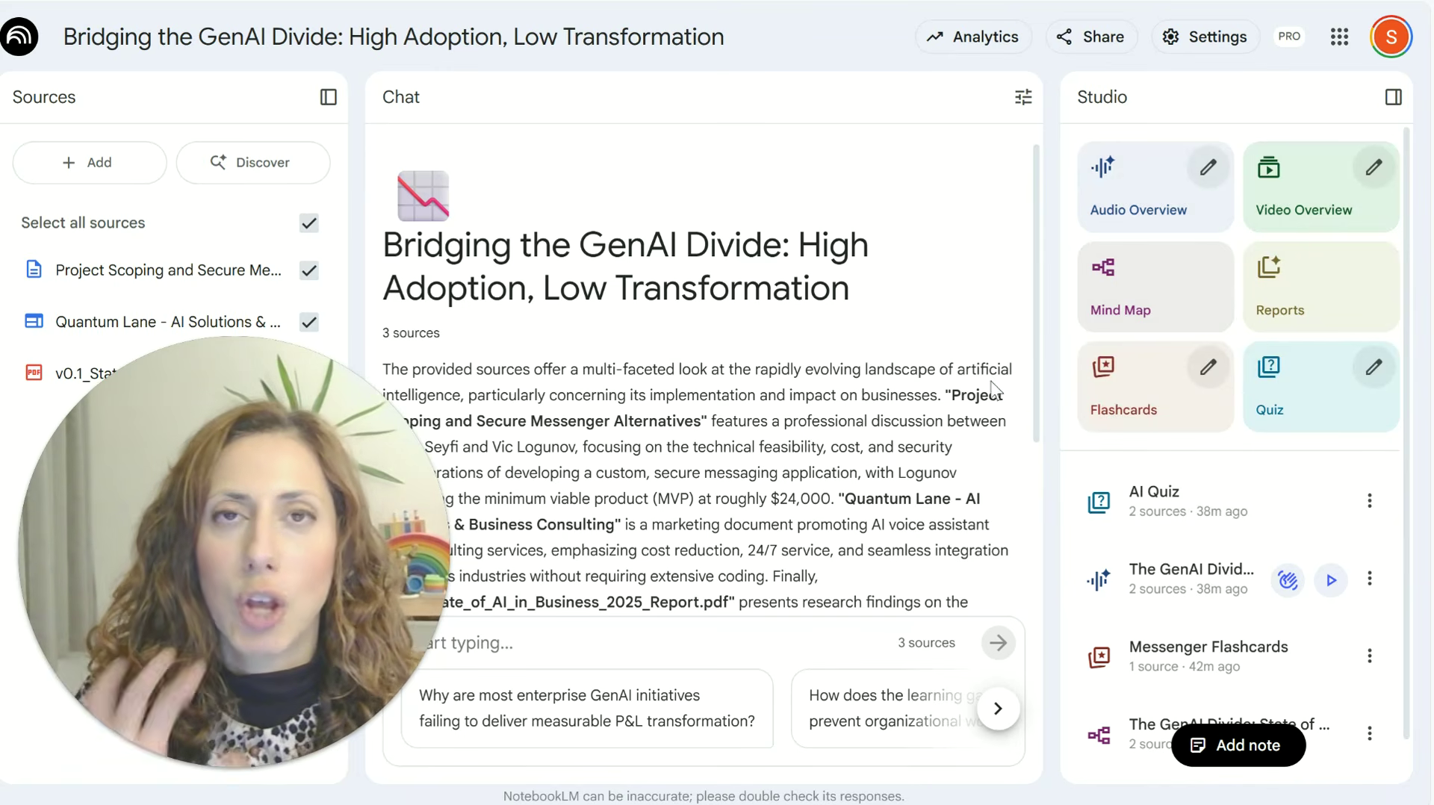
Review the Audio Overview customization options: format, language list, length and episode focus, then leave without generating
{"action": "left_click", "coordinate": [1210, 169]}
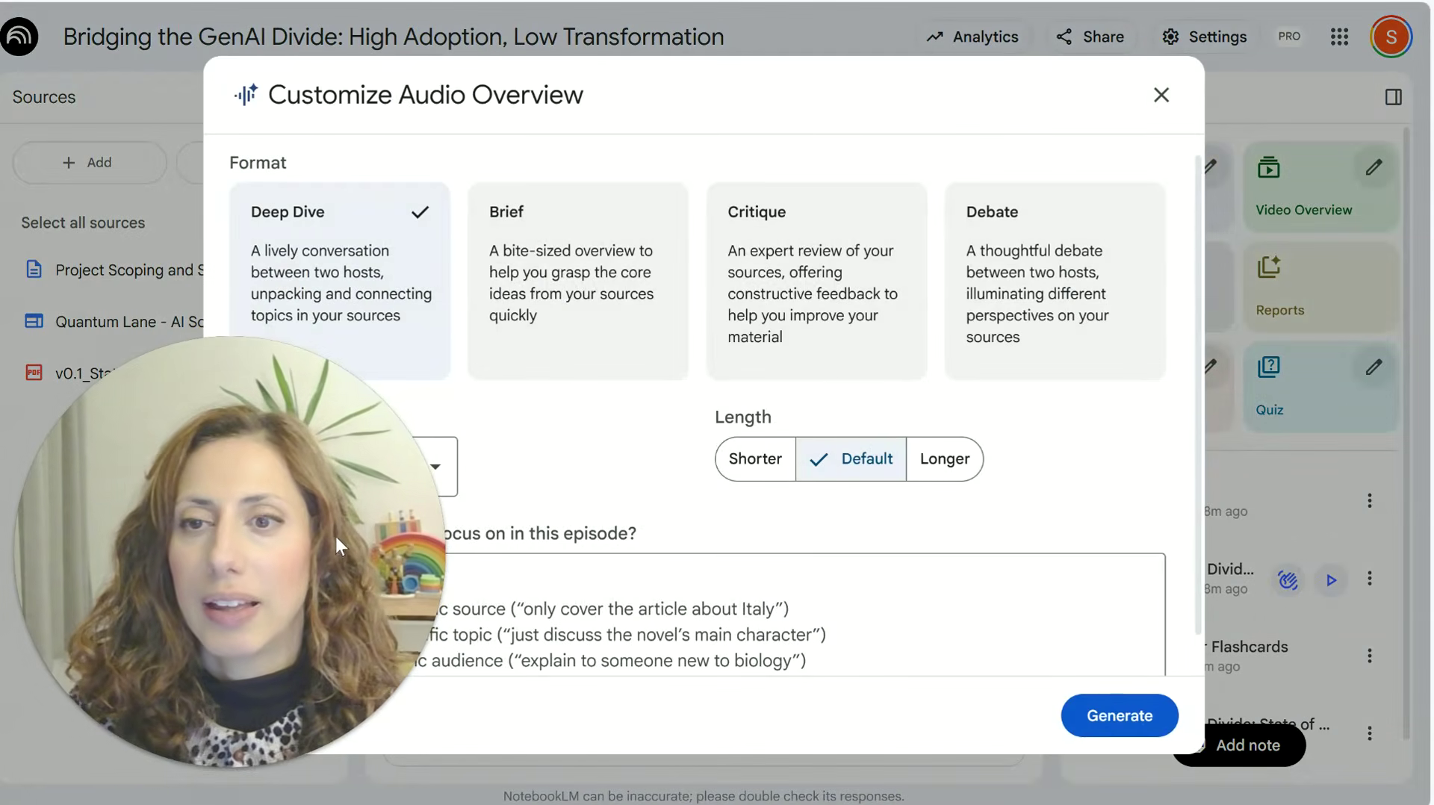
{"action": "left_click", "coordinate": [195, 767]}
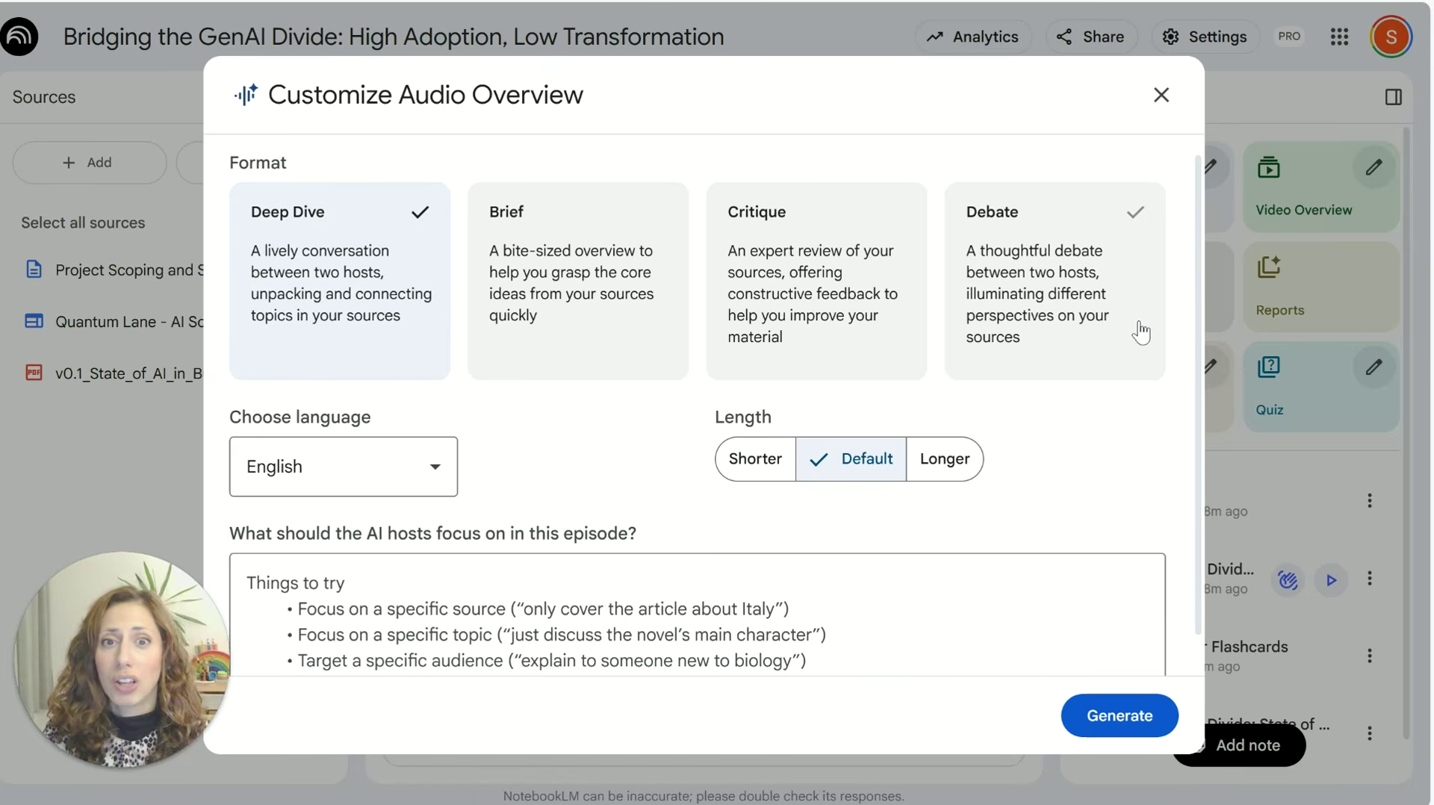
{"action": "left_click", "coordinate": [444, 471]}
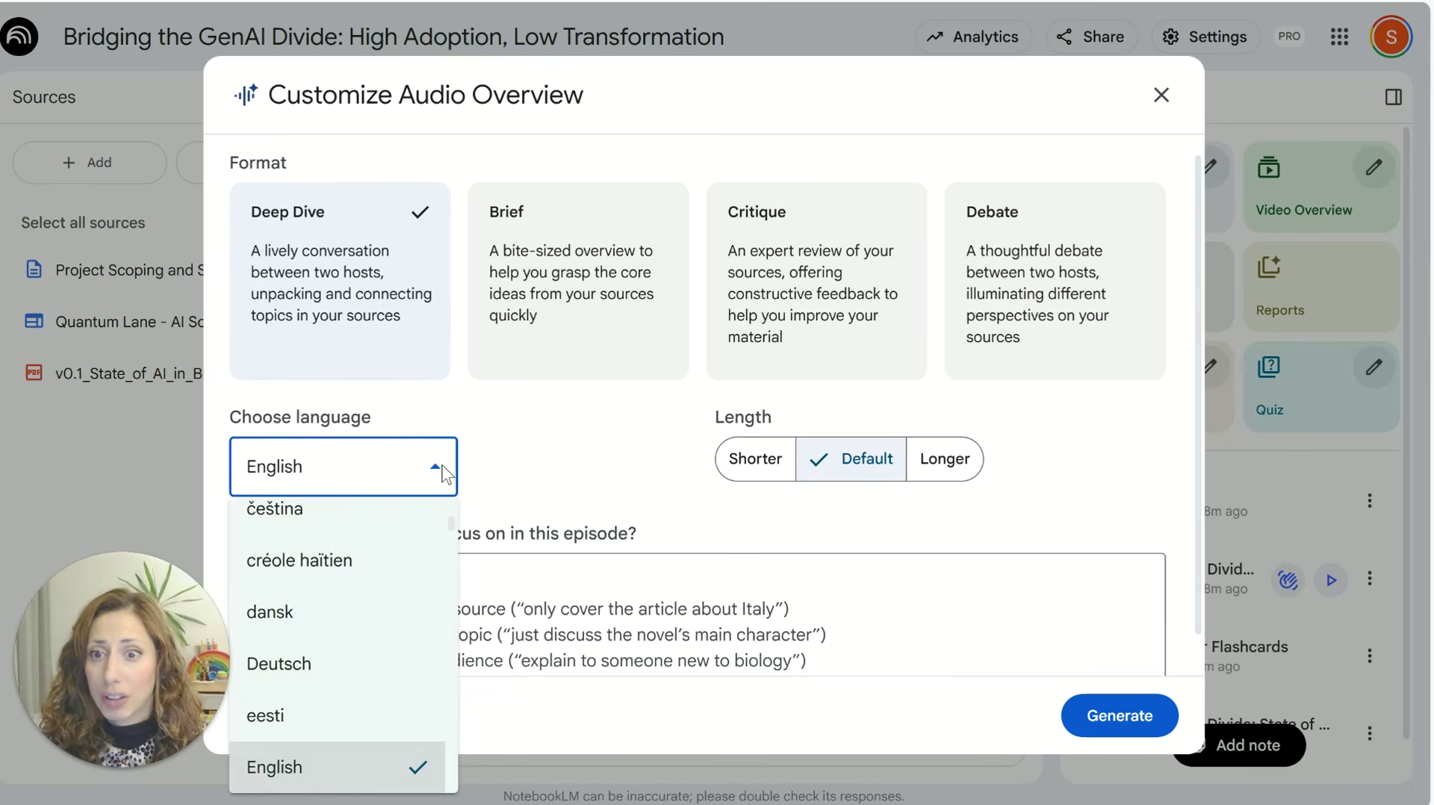
{"action": "left_click", "coordinate": [500, 467]}
{"action": "scroll", "coordinate": [590, 441], "scroll_direction": "down", "scroll_amount": 1}
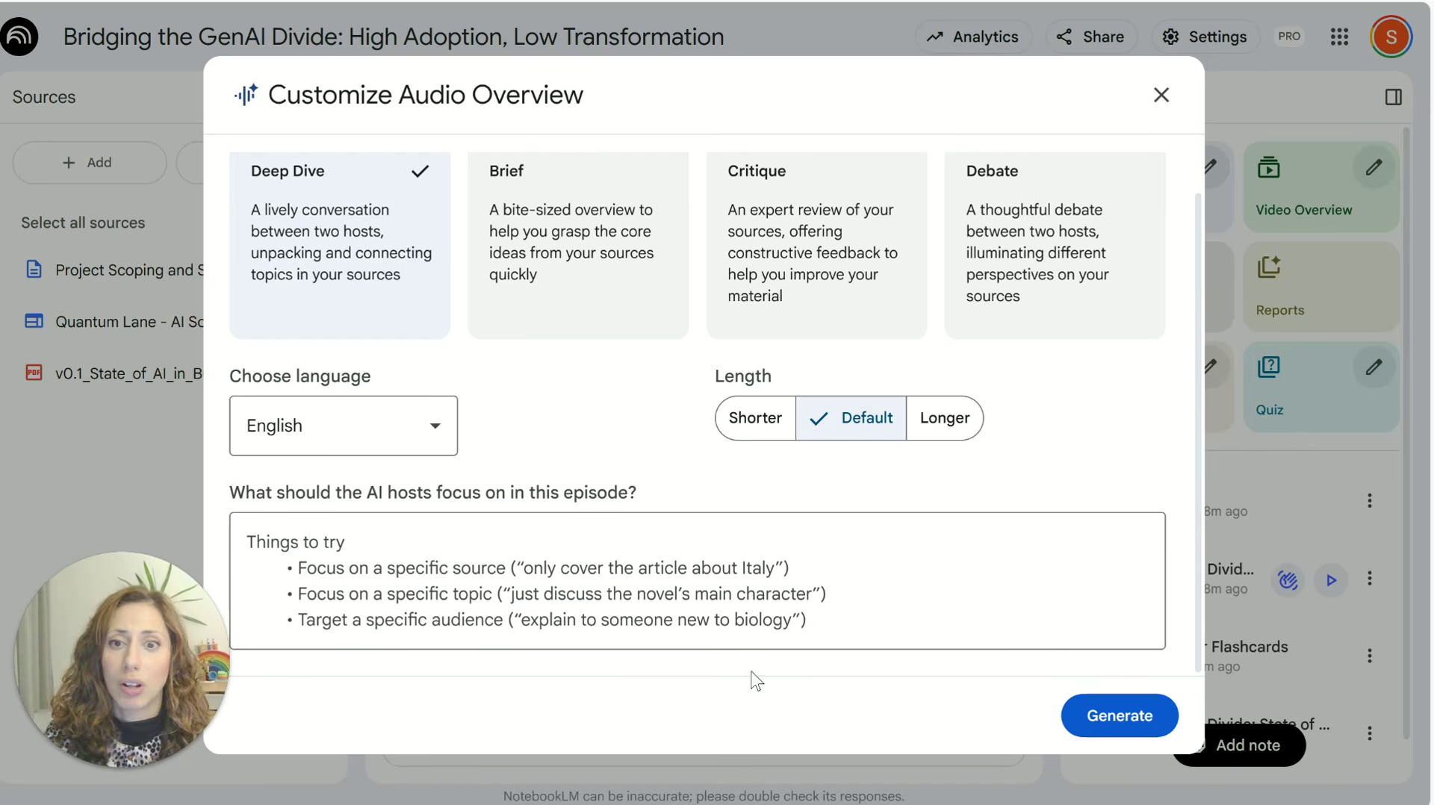
{"action": "left_click", "coordinate": [1162, 96]}
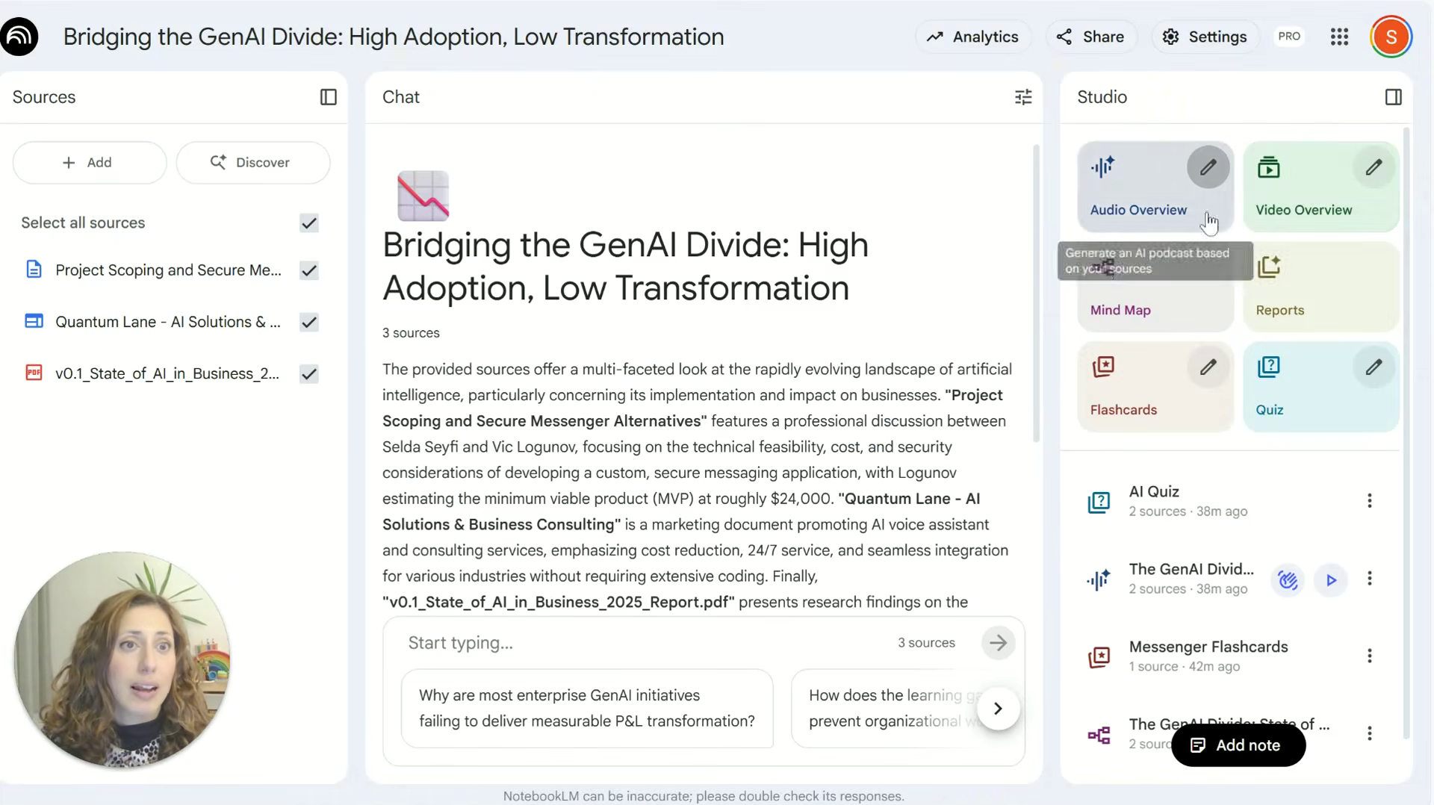
Review the Video Overview customization options, including format, language, all visual styles through Paper-craft, and host focus, without generating
{"action": "left_click", "coordinate": [1373, 167]}
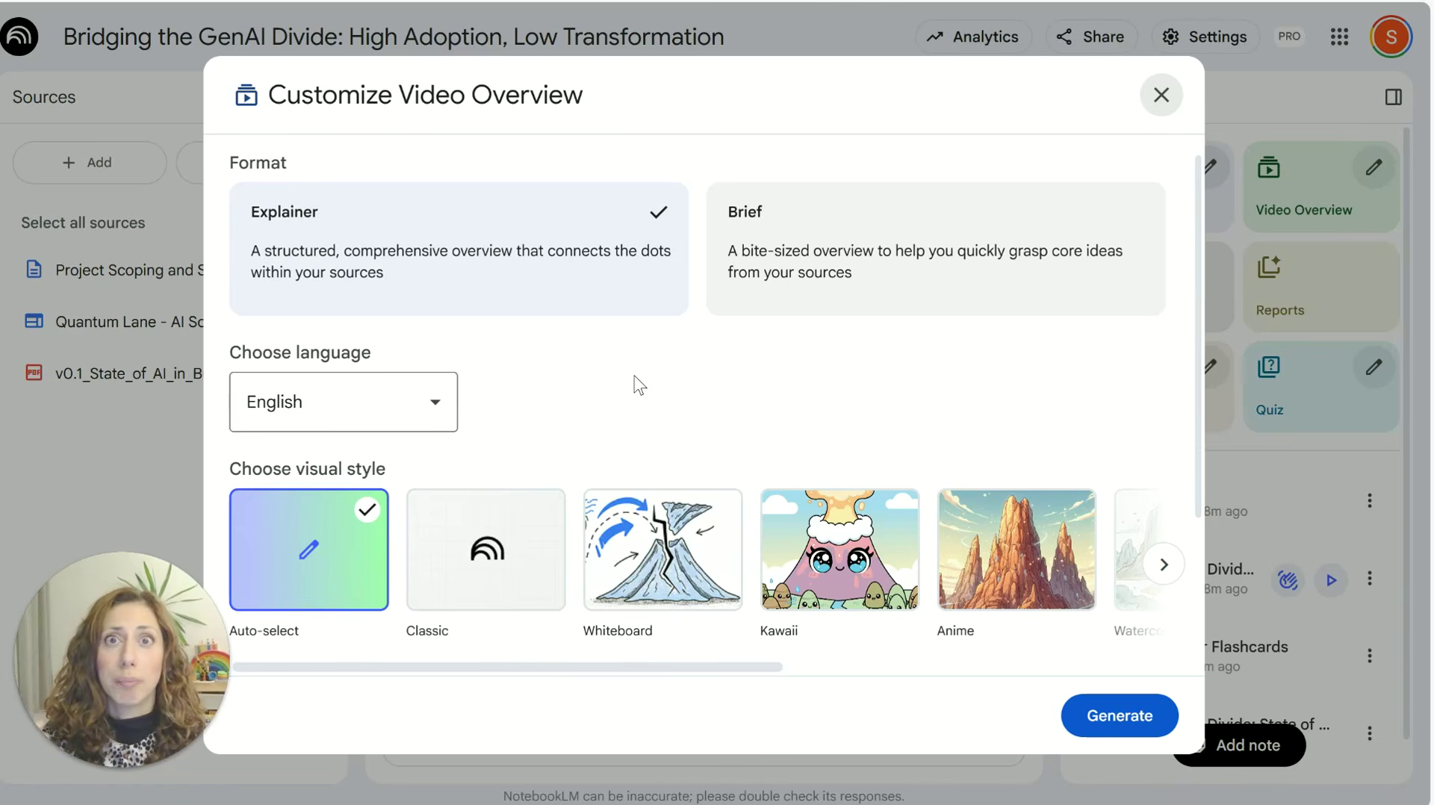
{"action": "scroll", "coordinate": [636, 385], "scroll_direction": "down", "scroll_amount": 3}
{"action": "scroll", "coordinate": [275, 329], "scroll_direction": "up", "scroll_amount": 3}
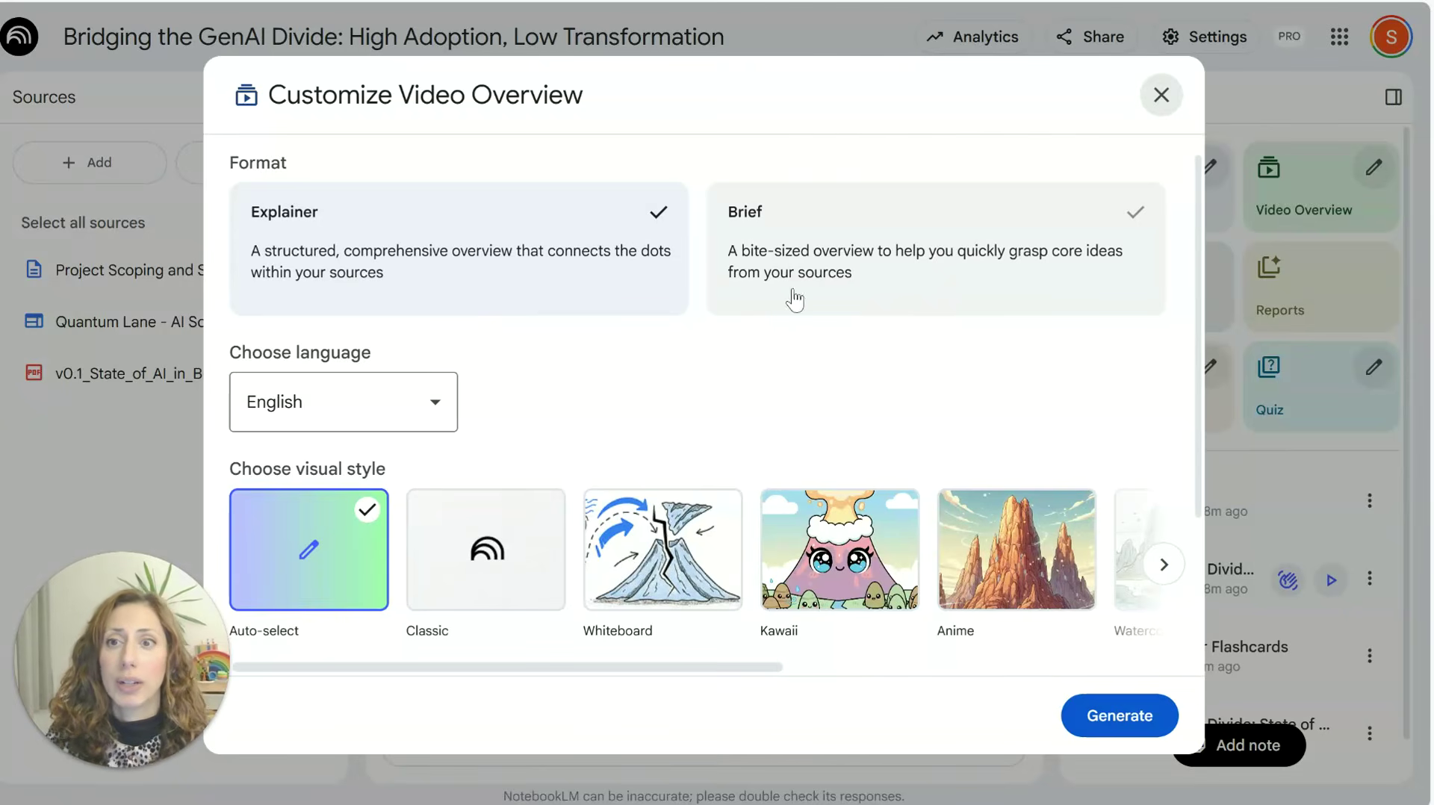
{"action": "scroll", "coordinate": [480, 310], "scroll_direction": "down", "scroll_amount": 2}
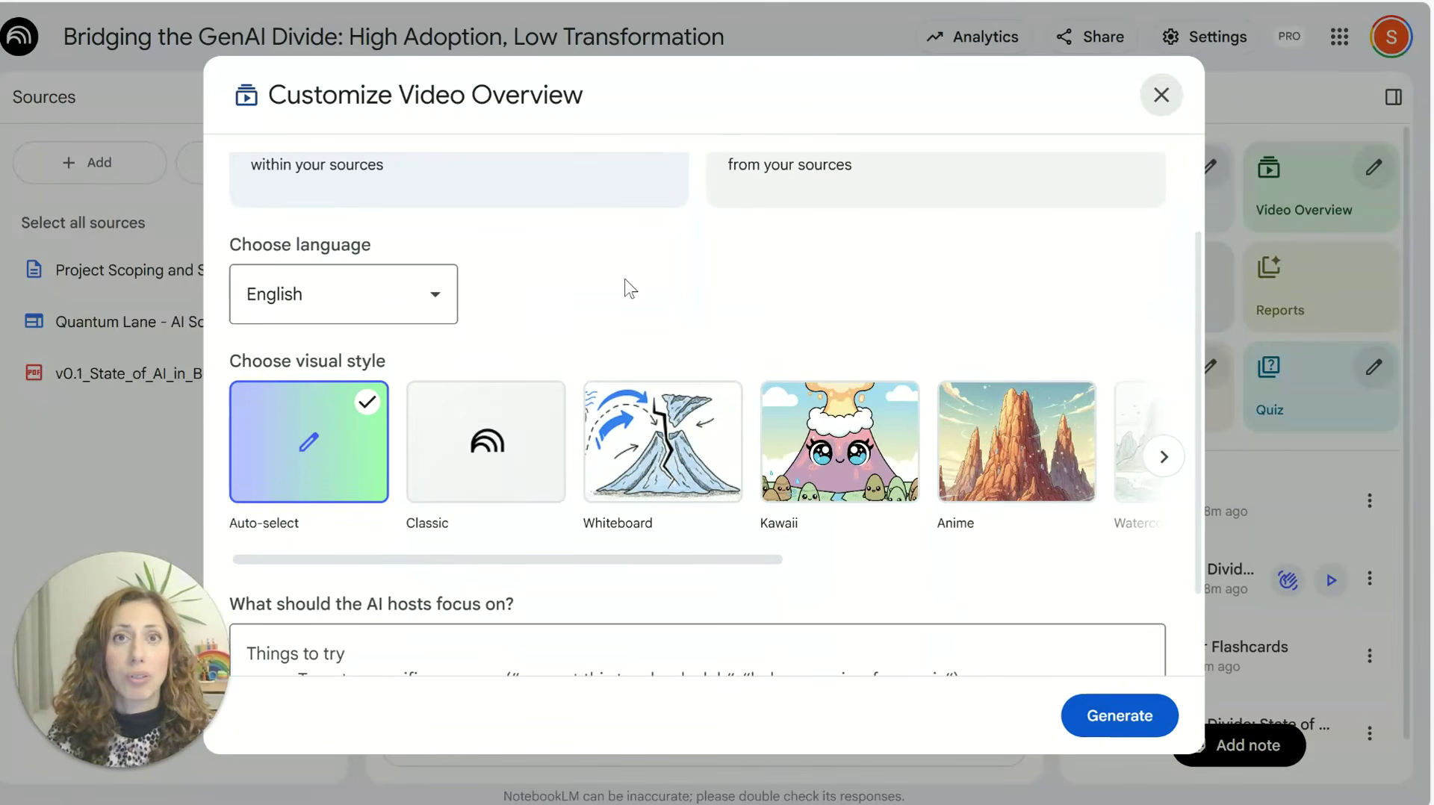
{"action": "scroll", "coordinate": [619, 287], "scroll_direction": "down", "scroll_amount": 2}
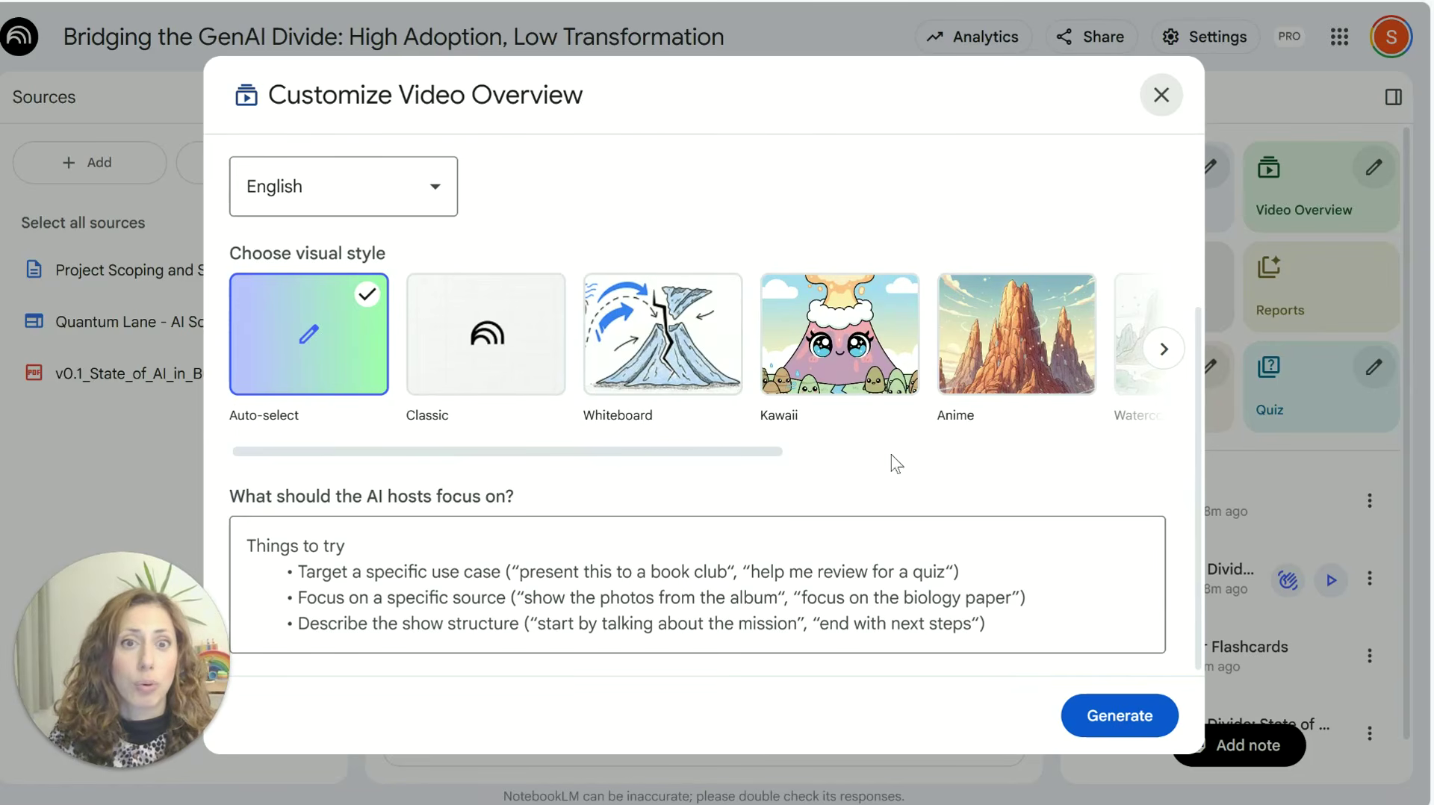
{"action": "left_click_drag", "start_coordinate": [748, 453], "coordinate": [1010, 455]}
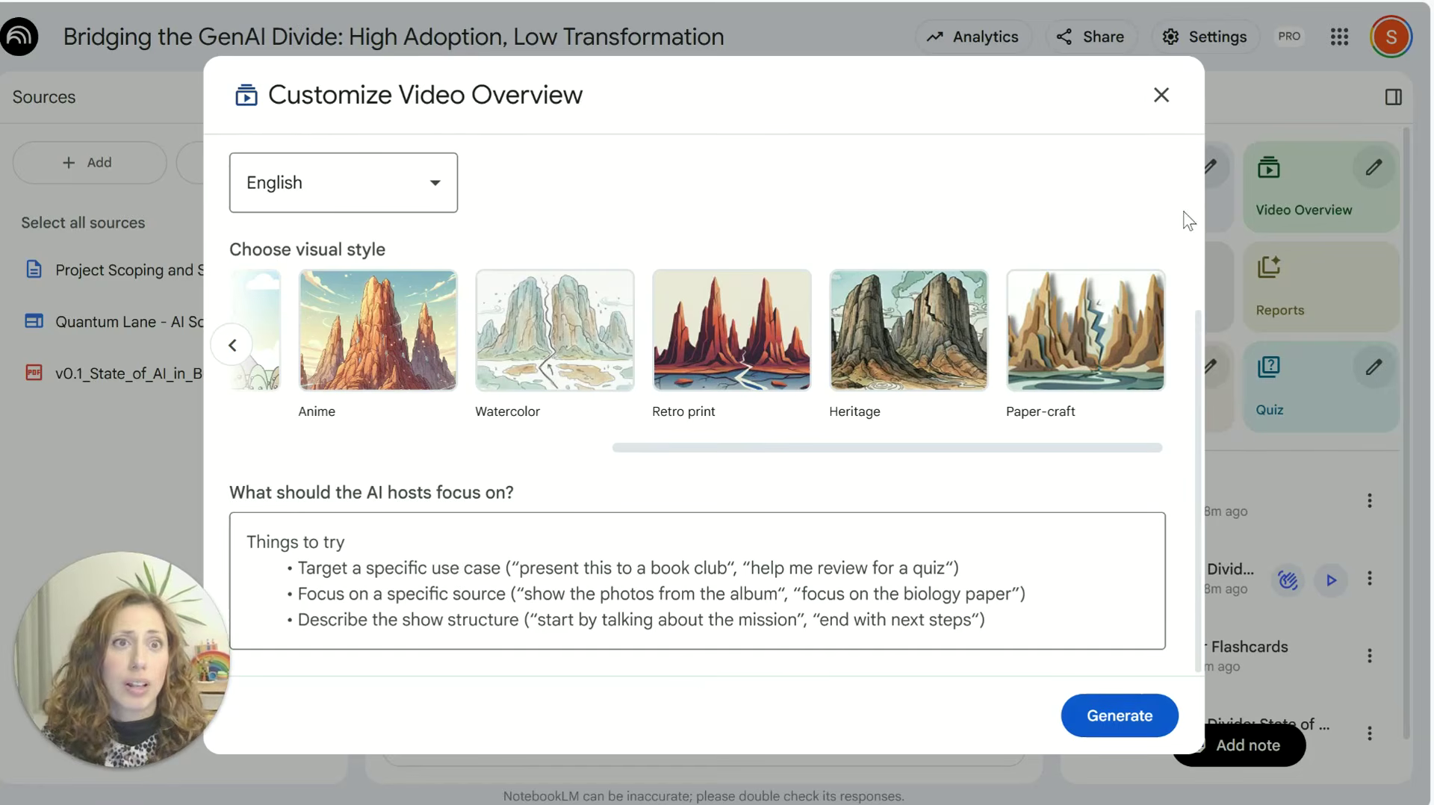
{"action": "left_click", "coordinate": [1161, 95]}
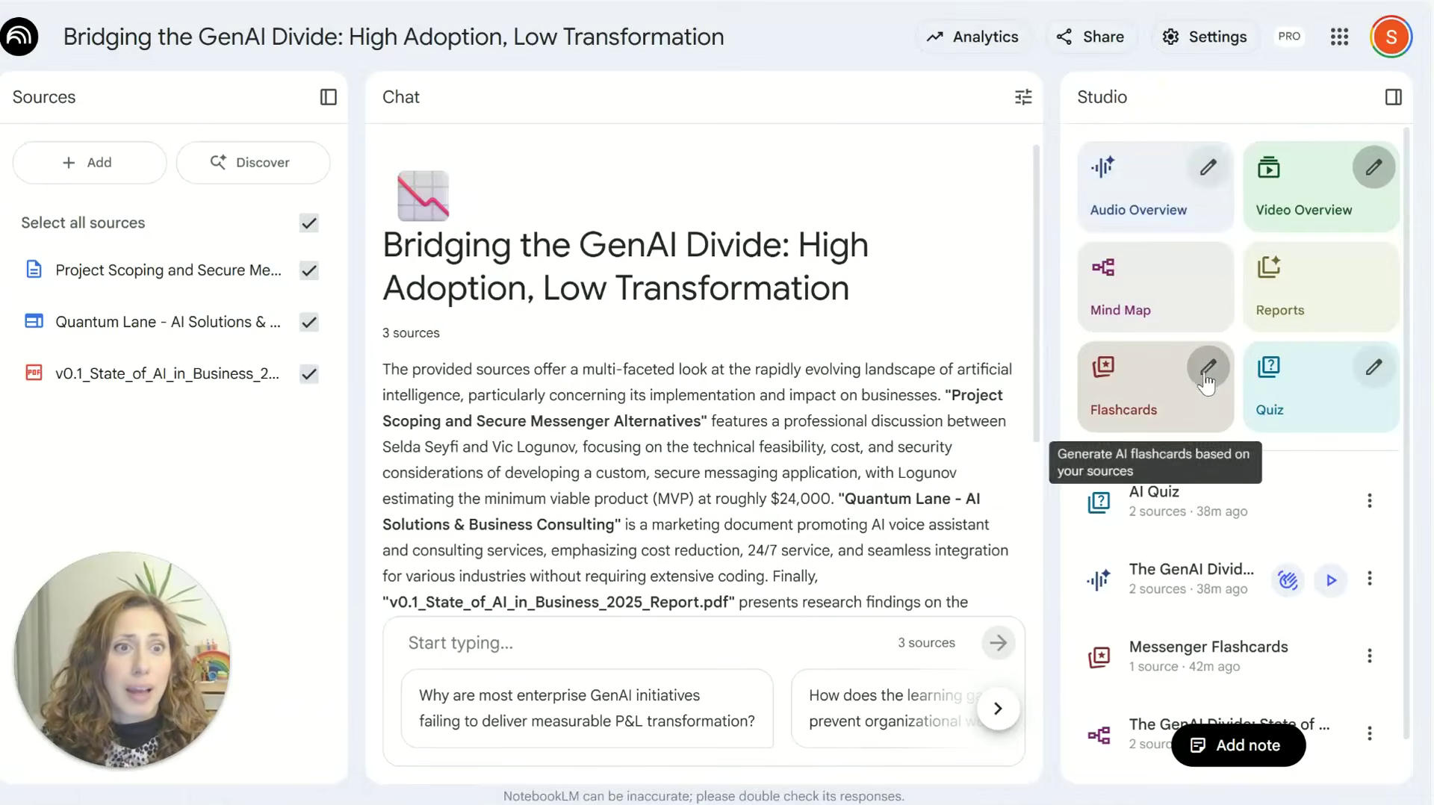
Review the flashcard customization options, trying More cards, and the quiz customization options, without generating either
{"action": "left_click", "coordinate": [1207, 364]}
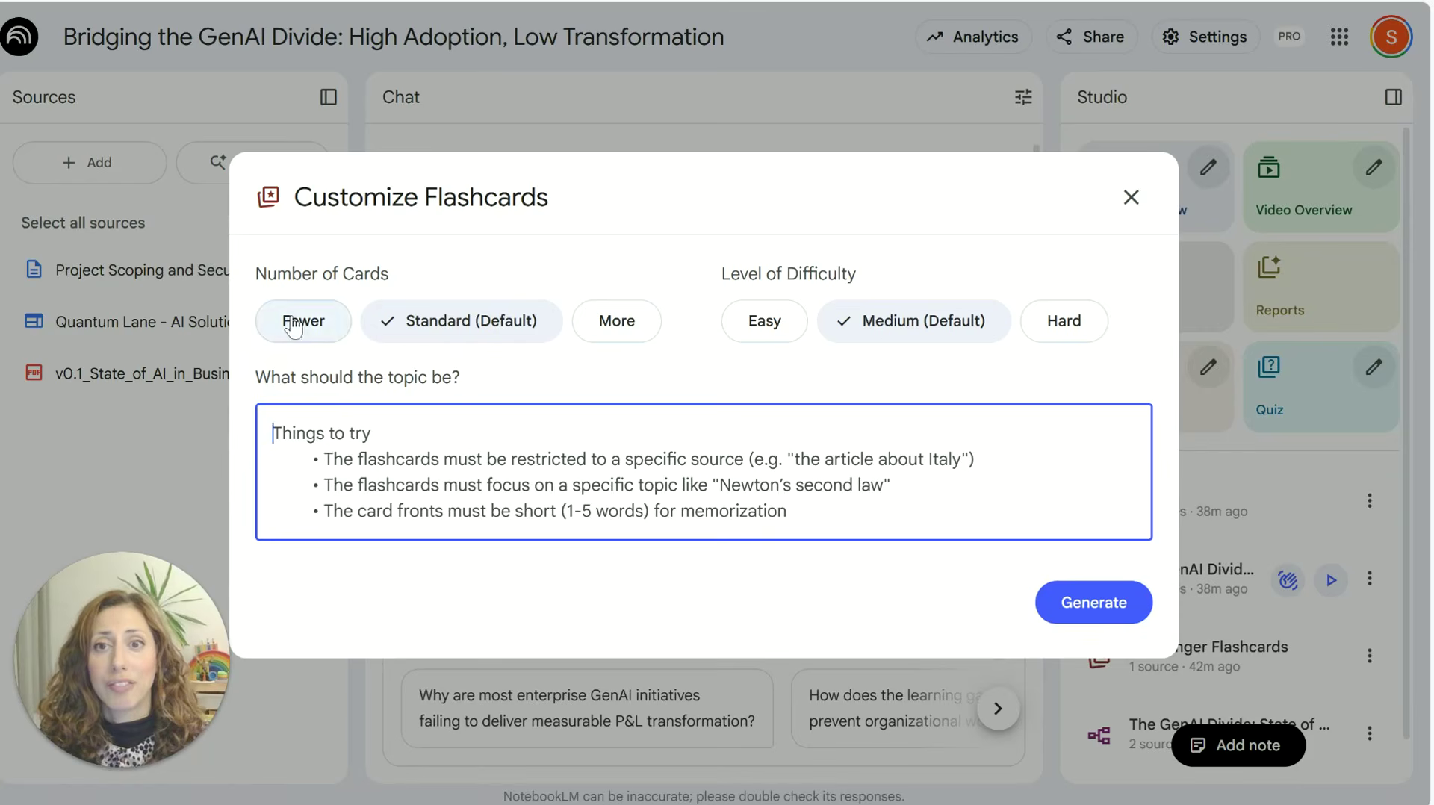
{"action": "left_click", "coordinate": [597, 321]}
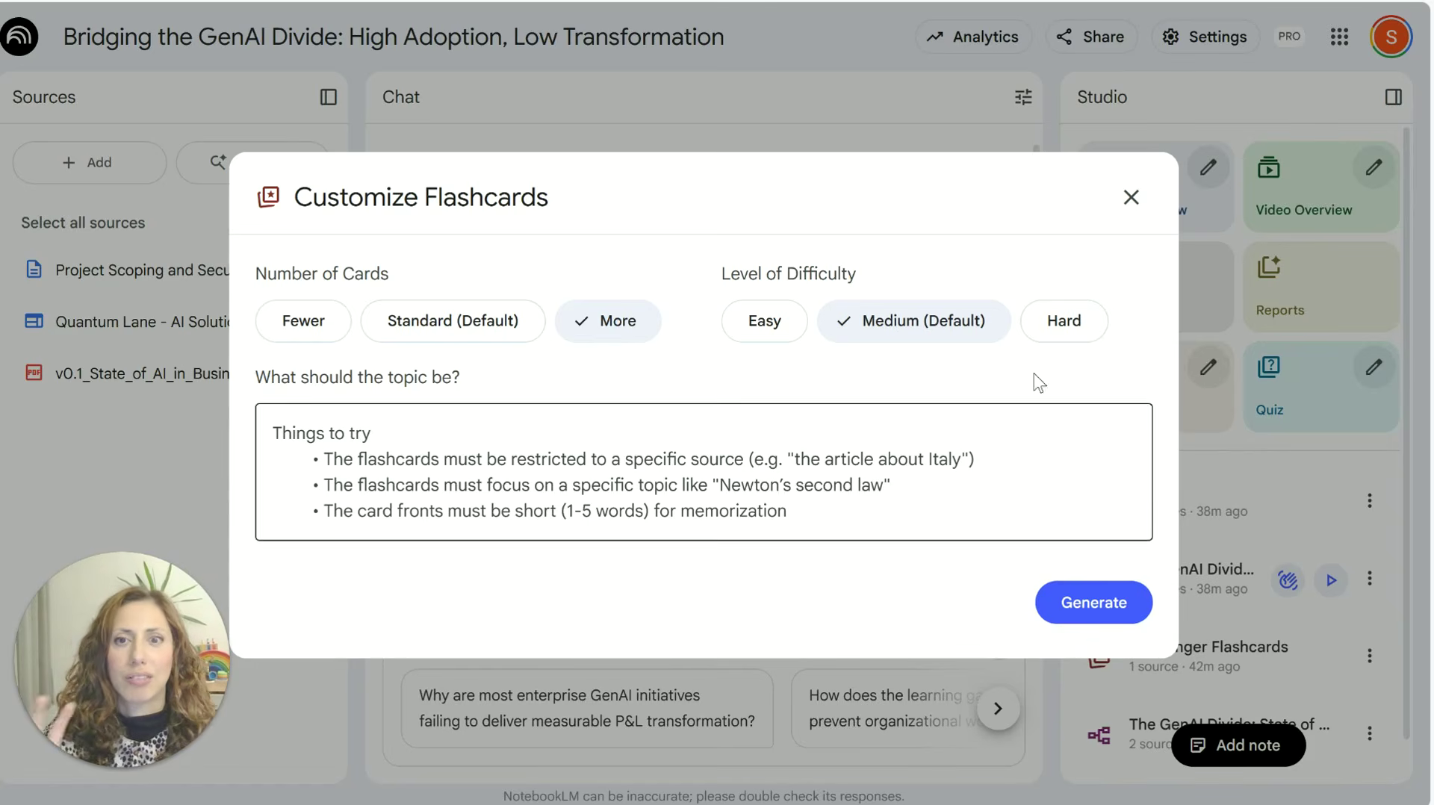
{"action": "left_click", "coordinate": [1131, 198]}
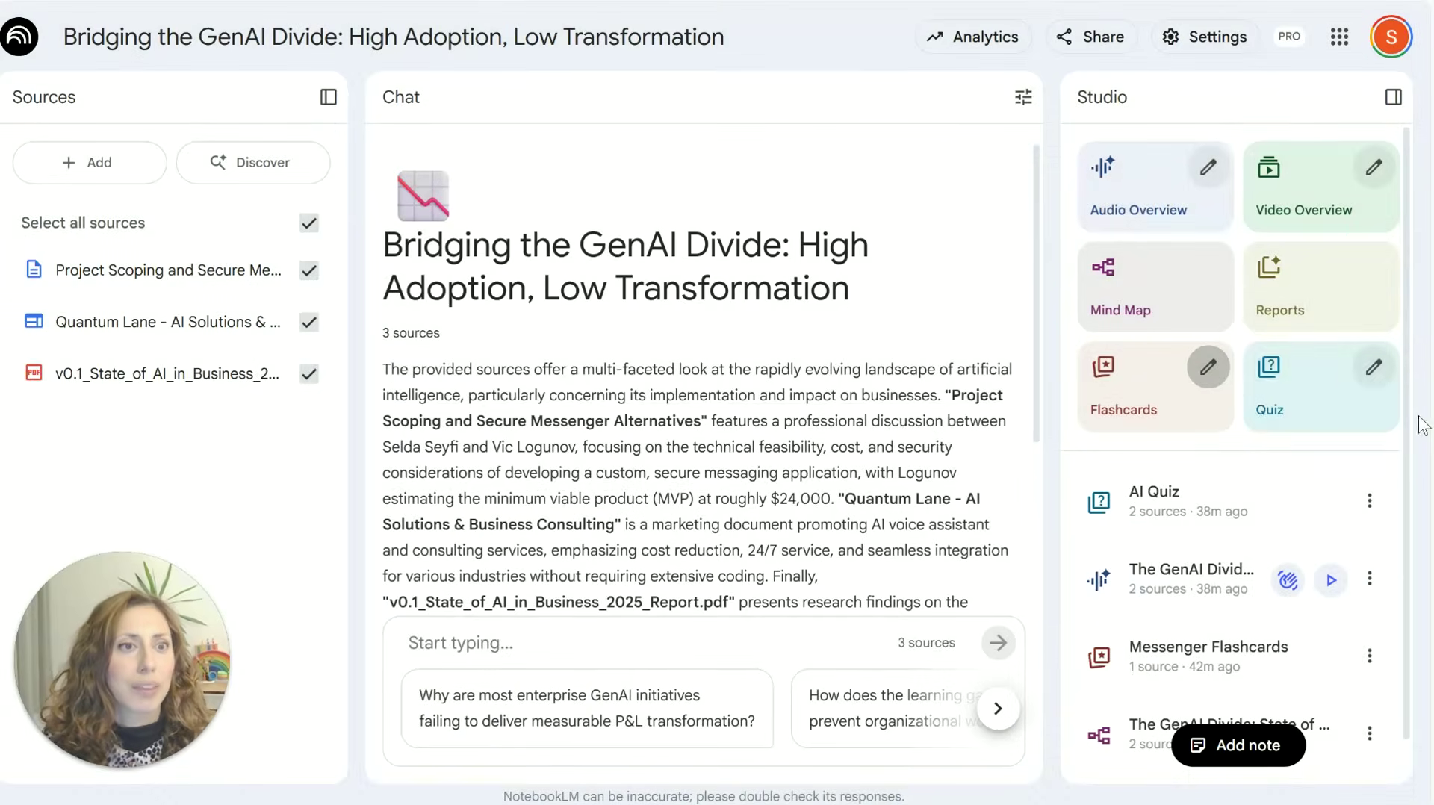
{"action": "left_click", "coordinate": [1378, 369]}
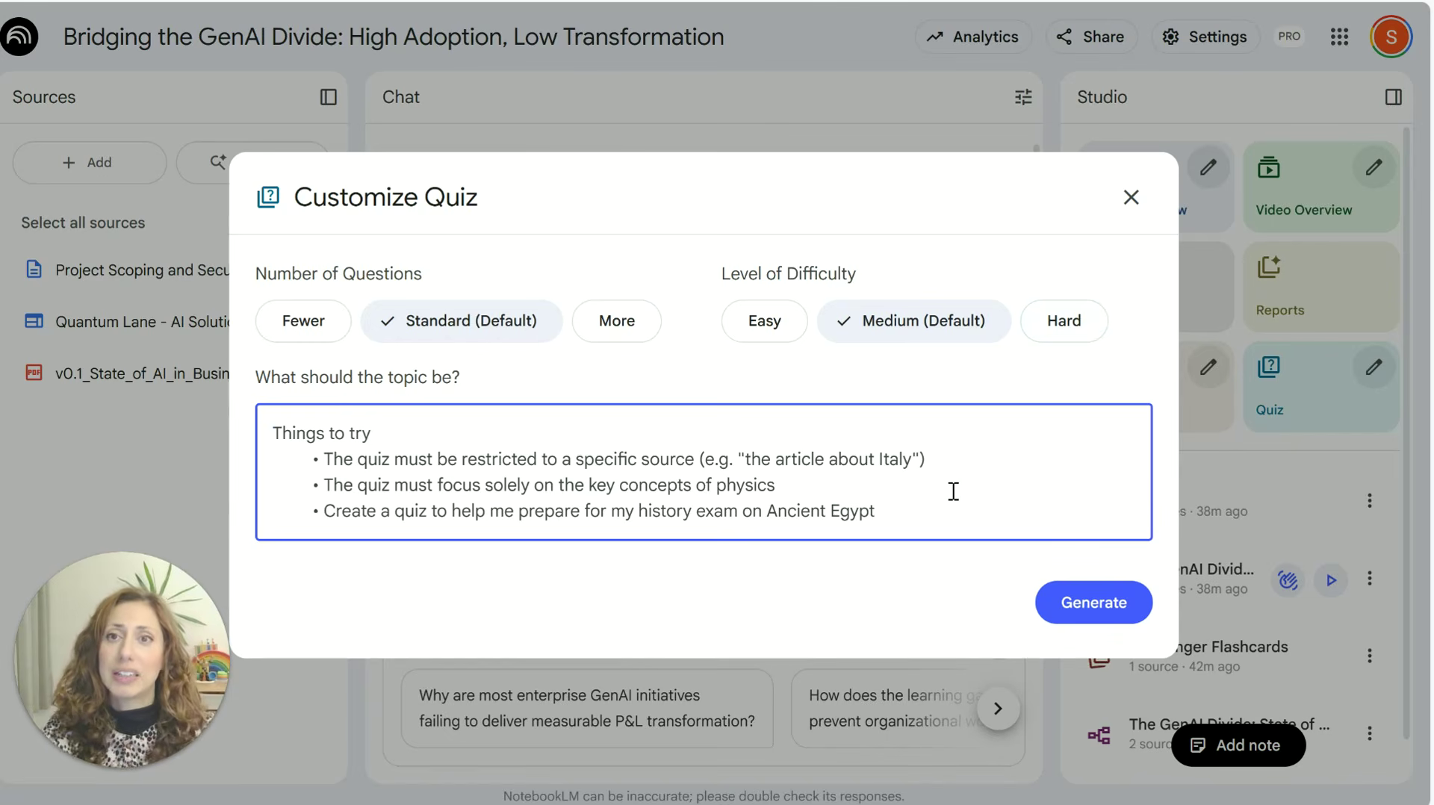
{"action": "left_click", "coordinate": [1131, 198]}
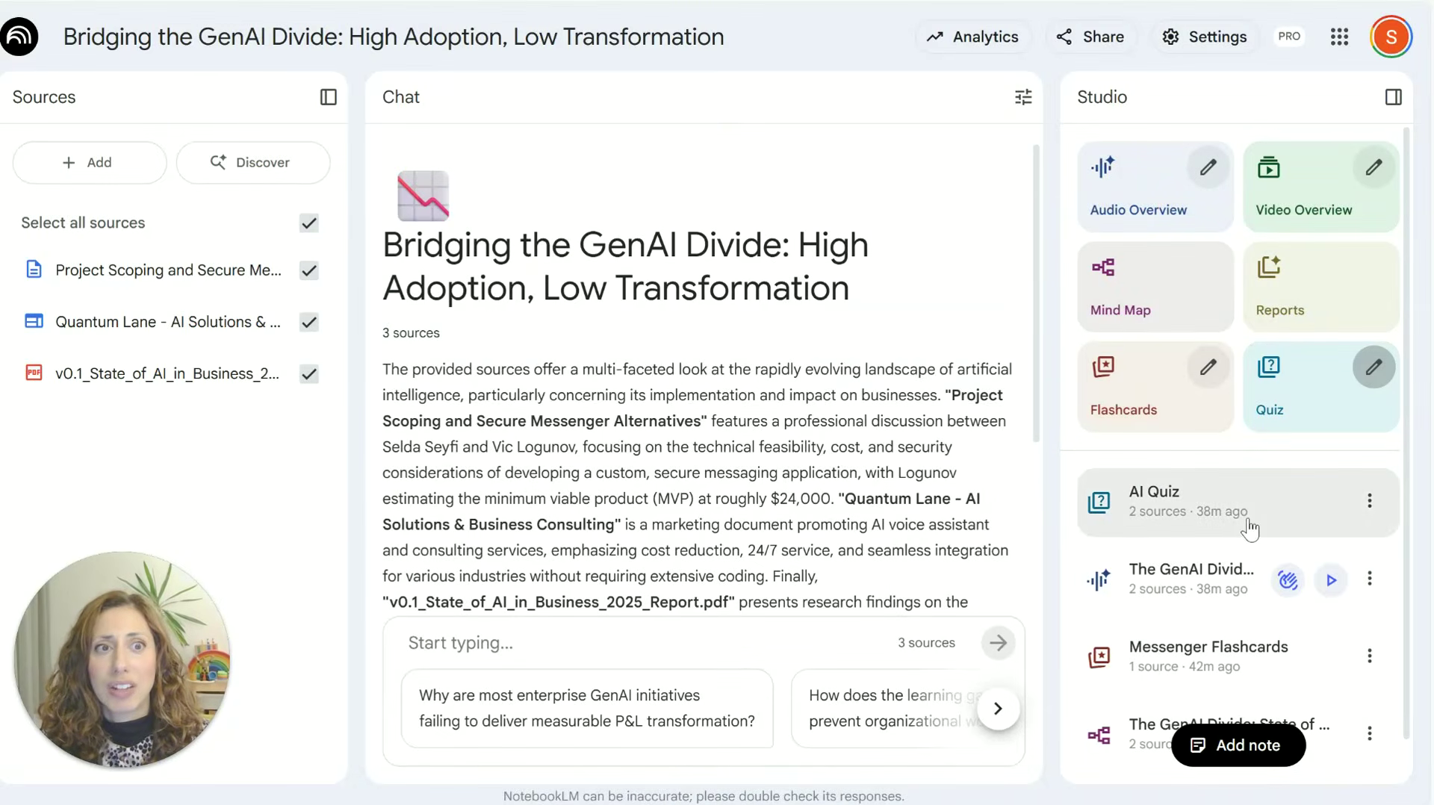
Look over the report formats and read the prompt of the suggested Consulting Proposal, without generating it
{"action": "left_click", "coordinate": [1366, 296]}
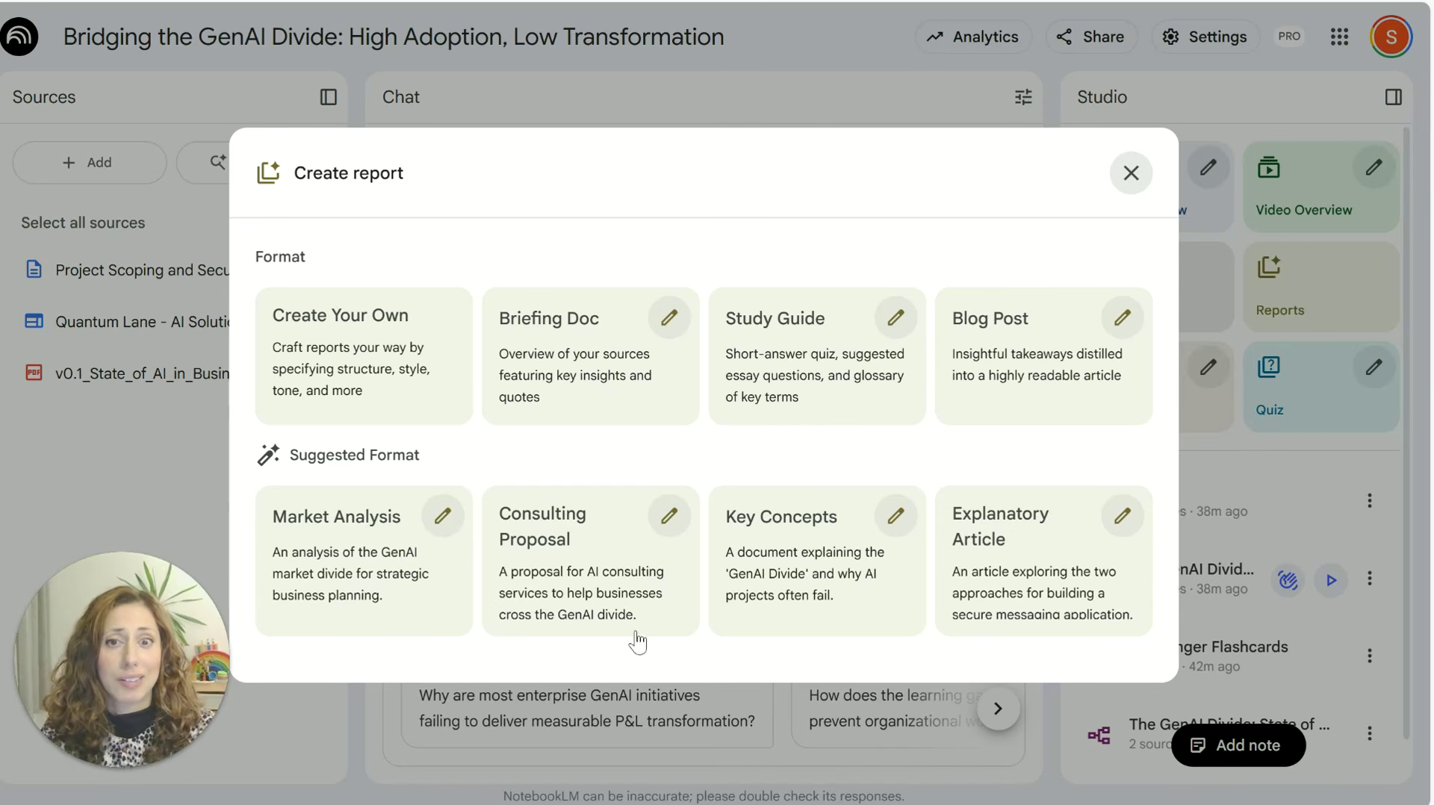
{"action": "left_click", "coordinate": [669, 515]}
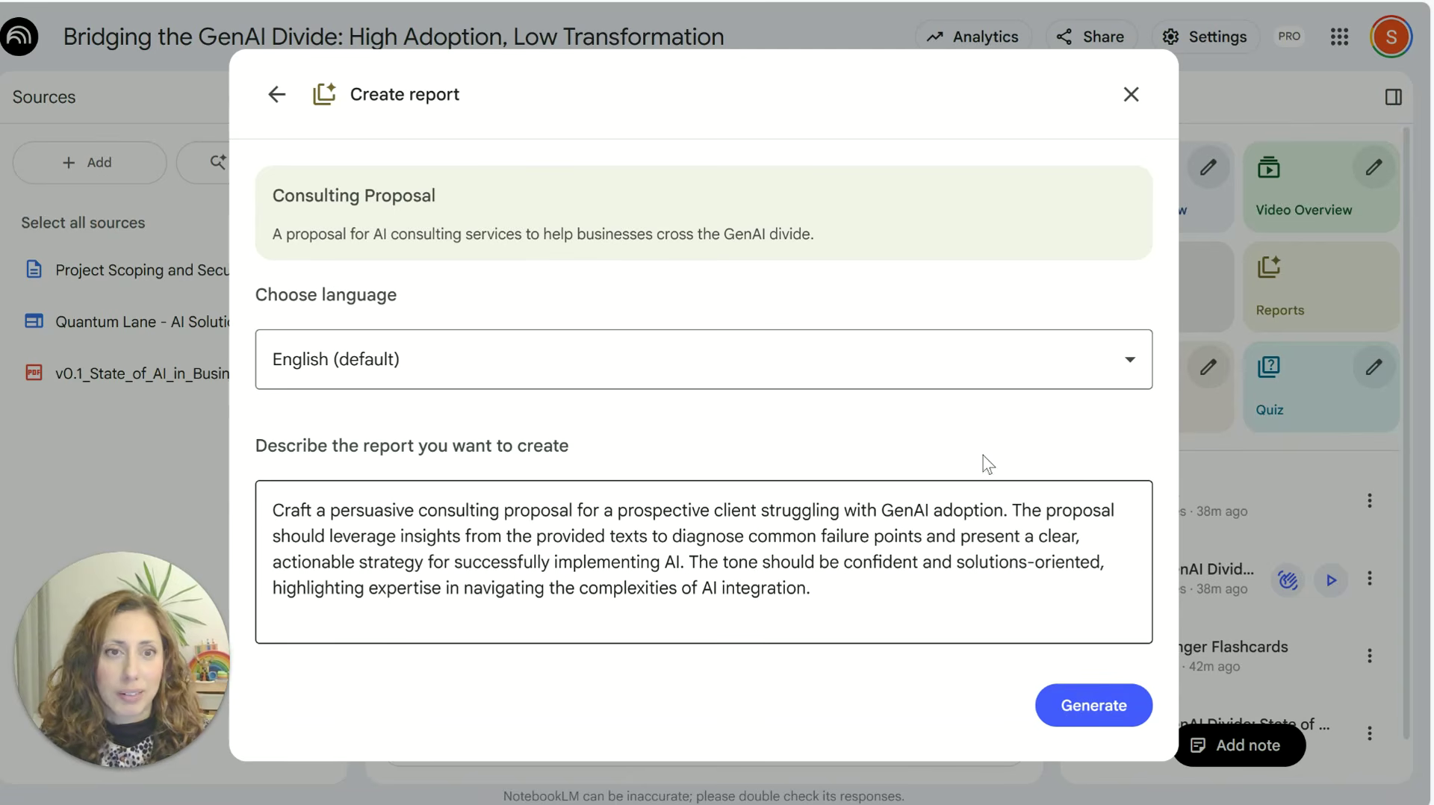
{"action": "left_click", "coordinate": [1132, 95]}
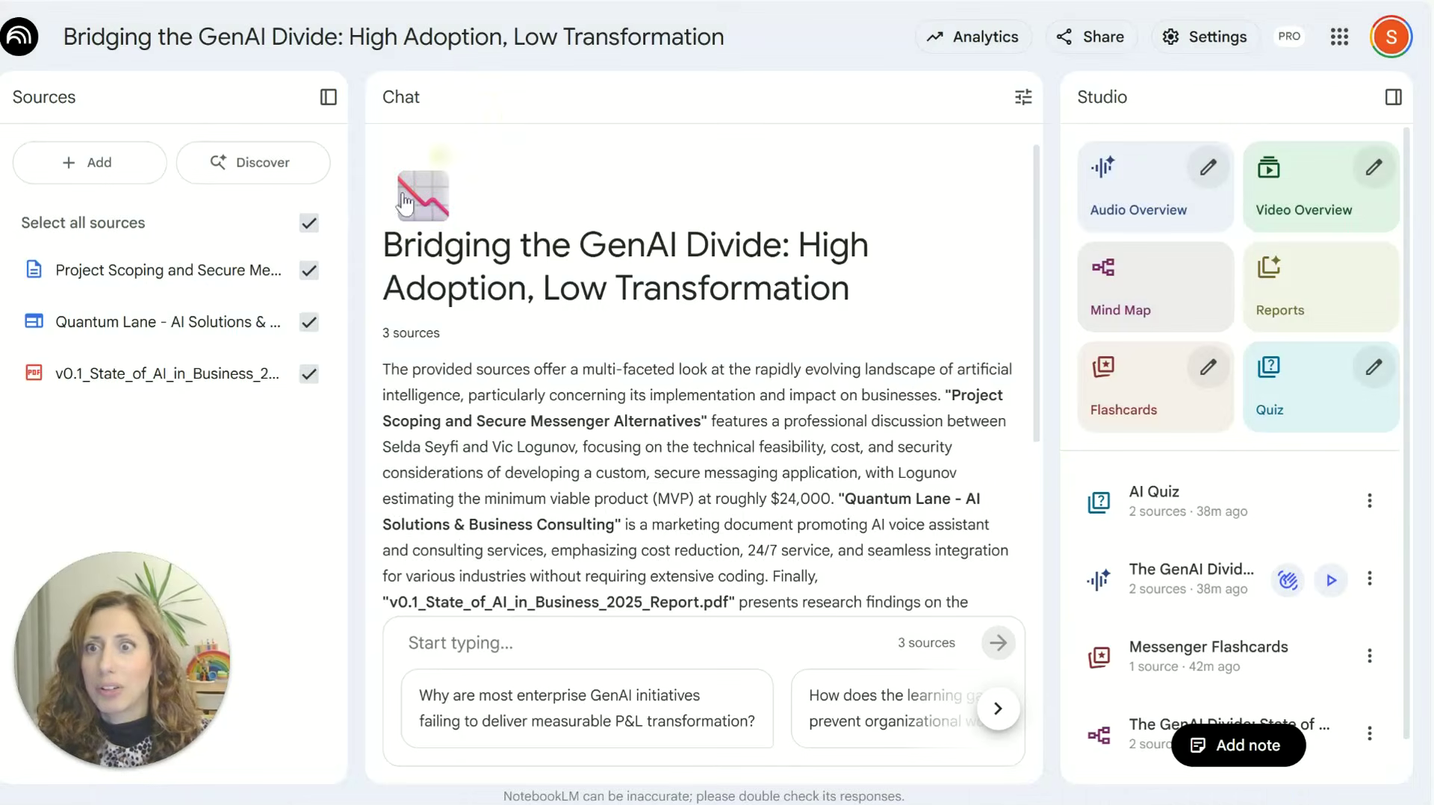
Exclude the Project Scoping and Secure Messenger source and generate the suggested White Paper report with its default language and prompt
{"action": "left_click", "coordinate": [309, 271]}
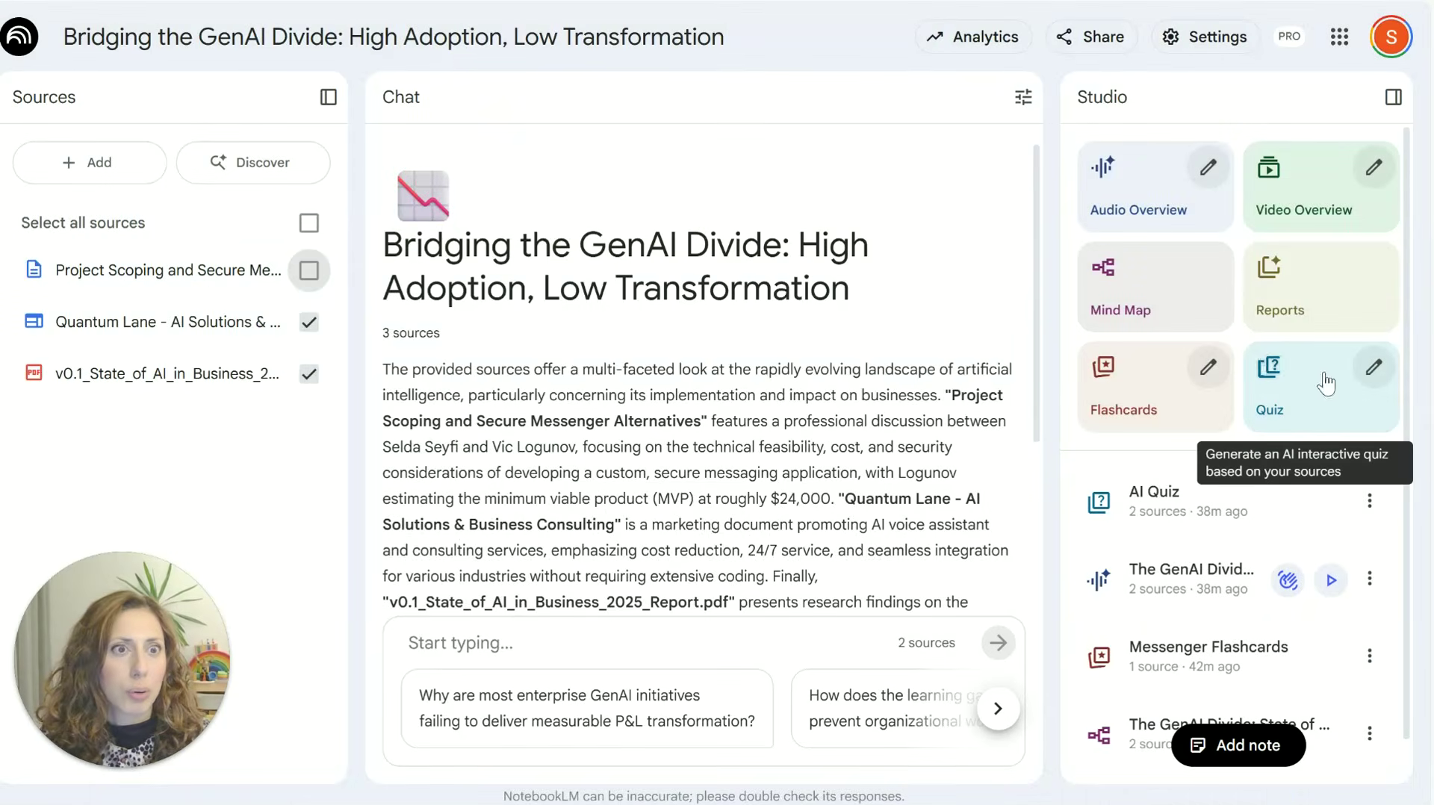
{"action": "left_click", "coordinate": [1315, 299]}
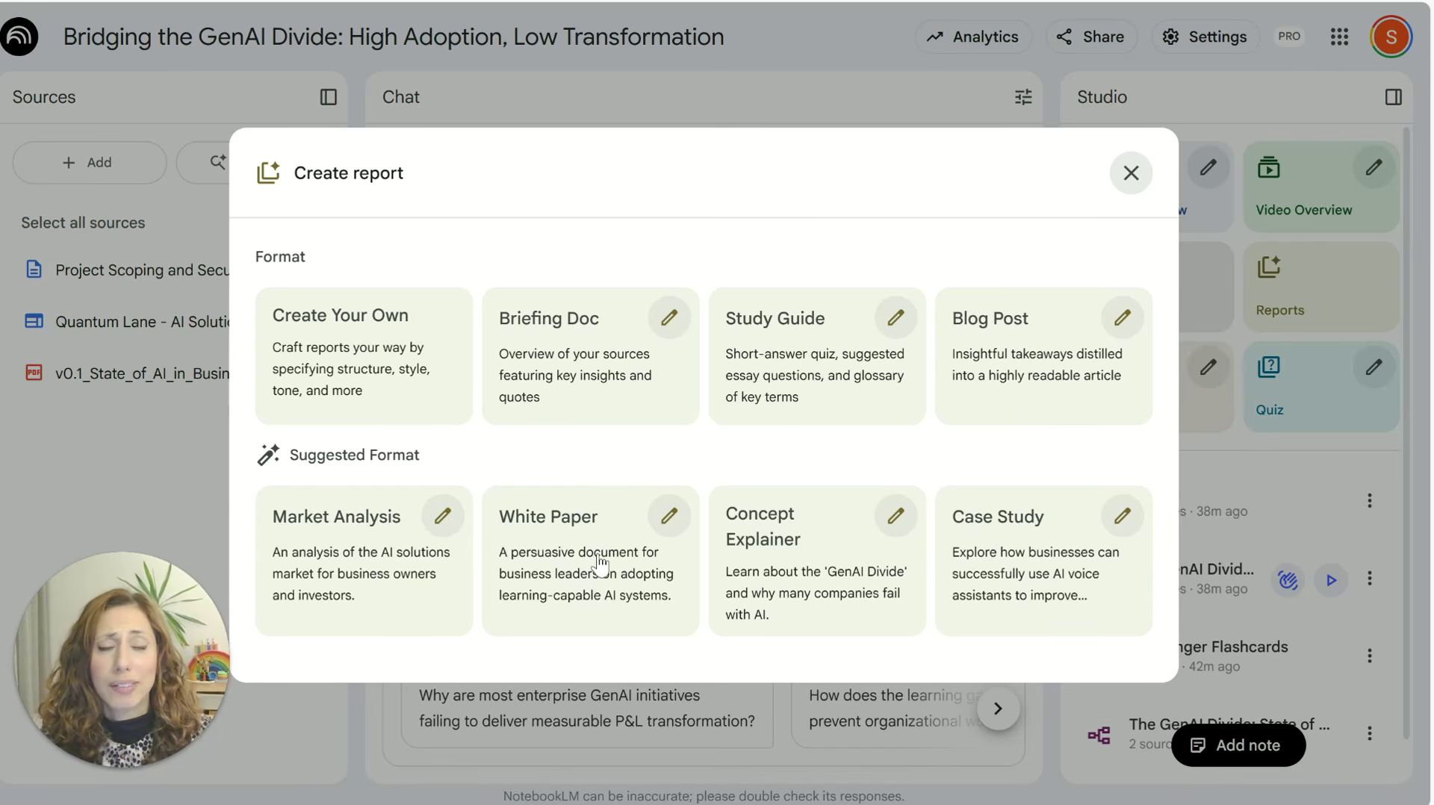
{"action": "left_click", "coordinate": [670, 527]}
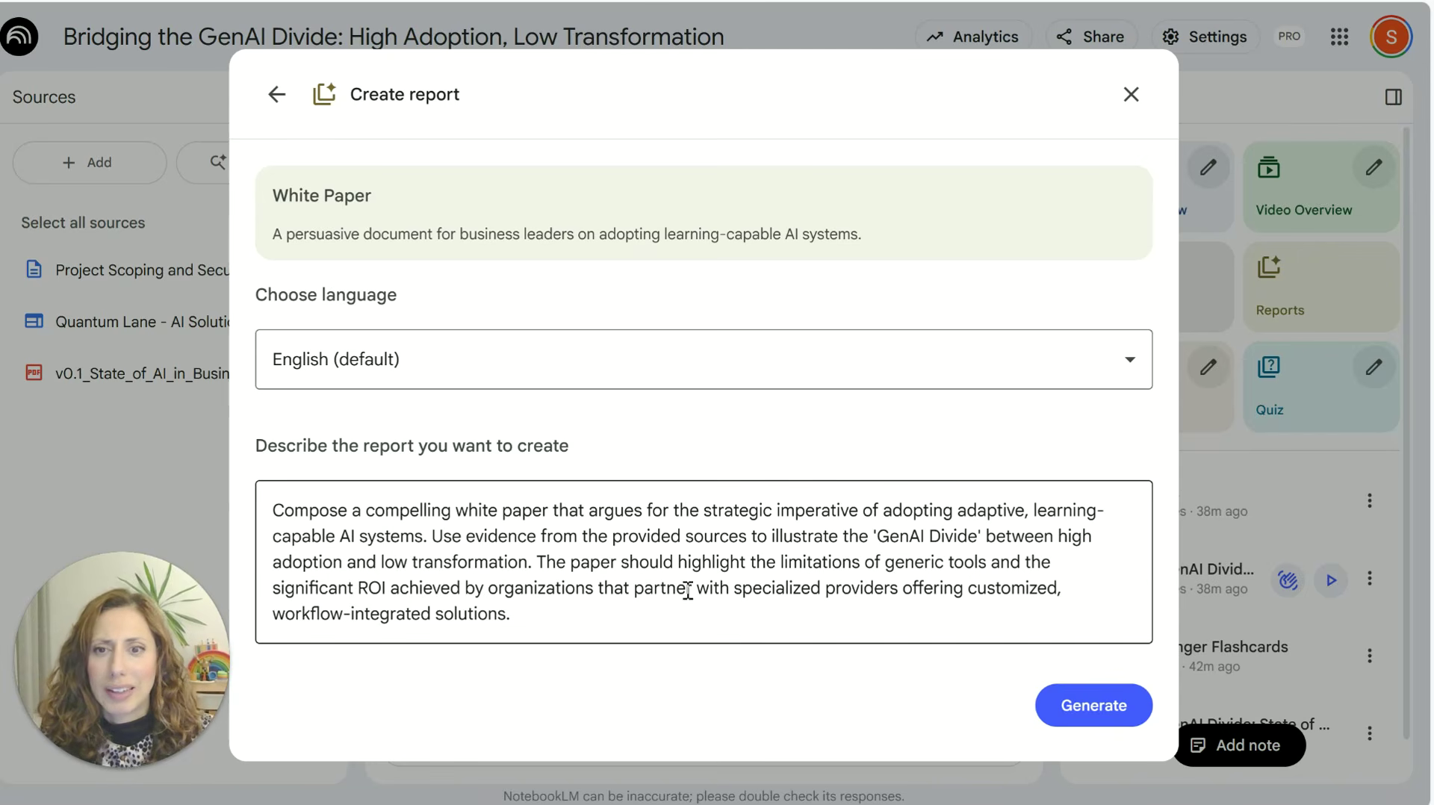
{"action": "left_click", "coordinate": [1110, 709]}
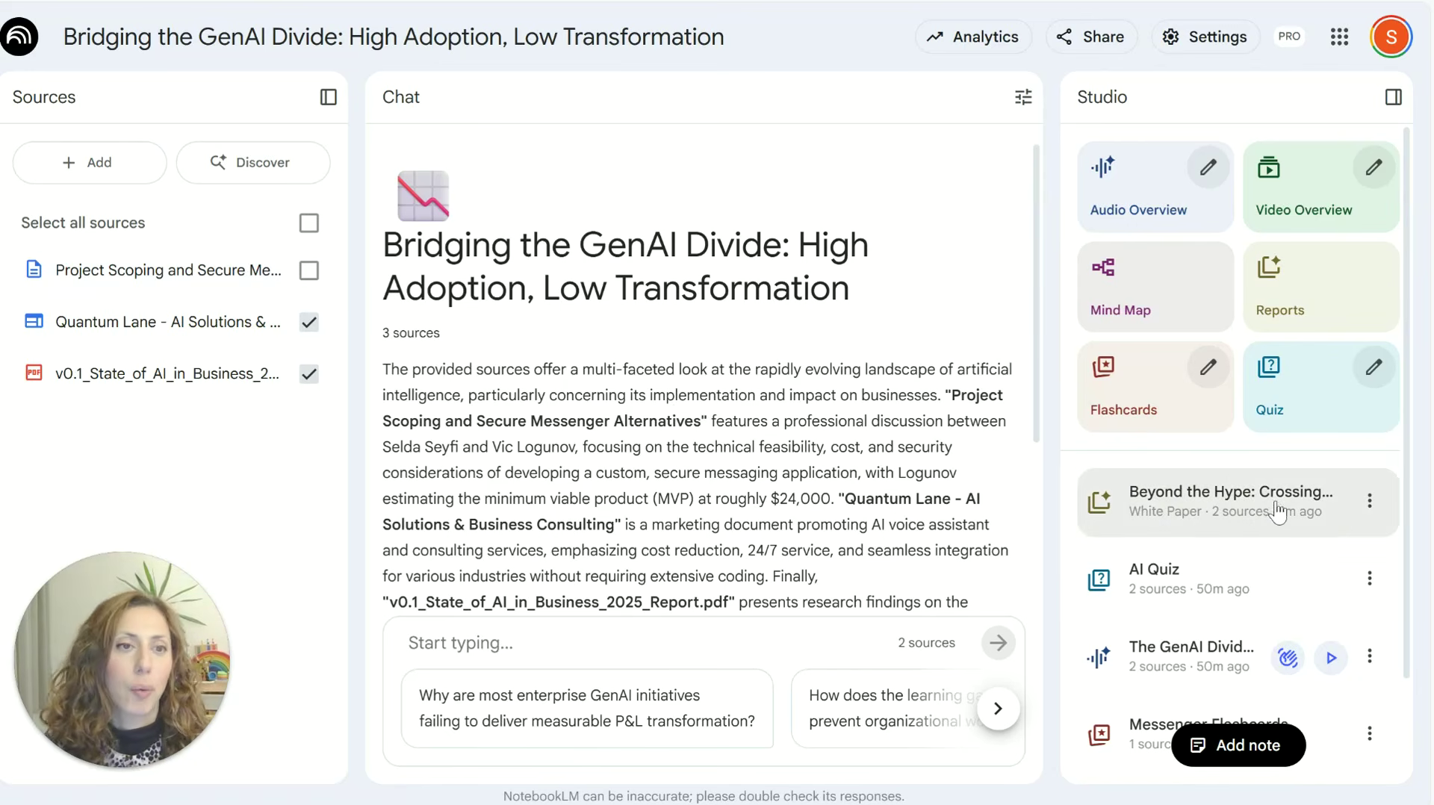
Open the generated White Paper report, read its full title and its sections through to the conclusion, then close it
{"action": "left_click", "coordinate": [1271, 516]}
{"action": "left_click_drag", "start_coordinate": [1264, 163], "coordinate": [1337, 161]}
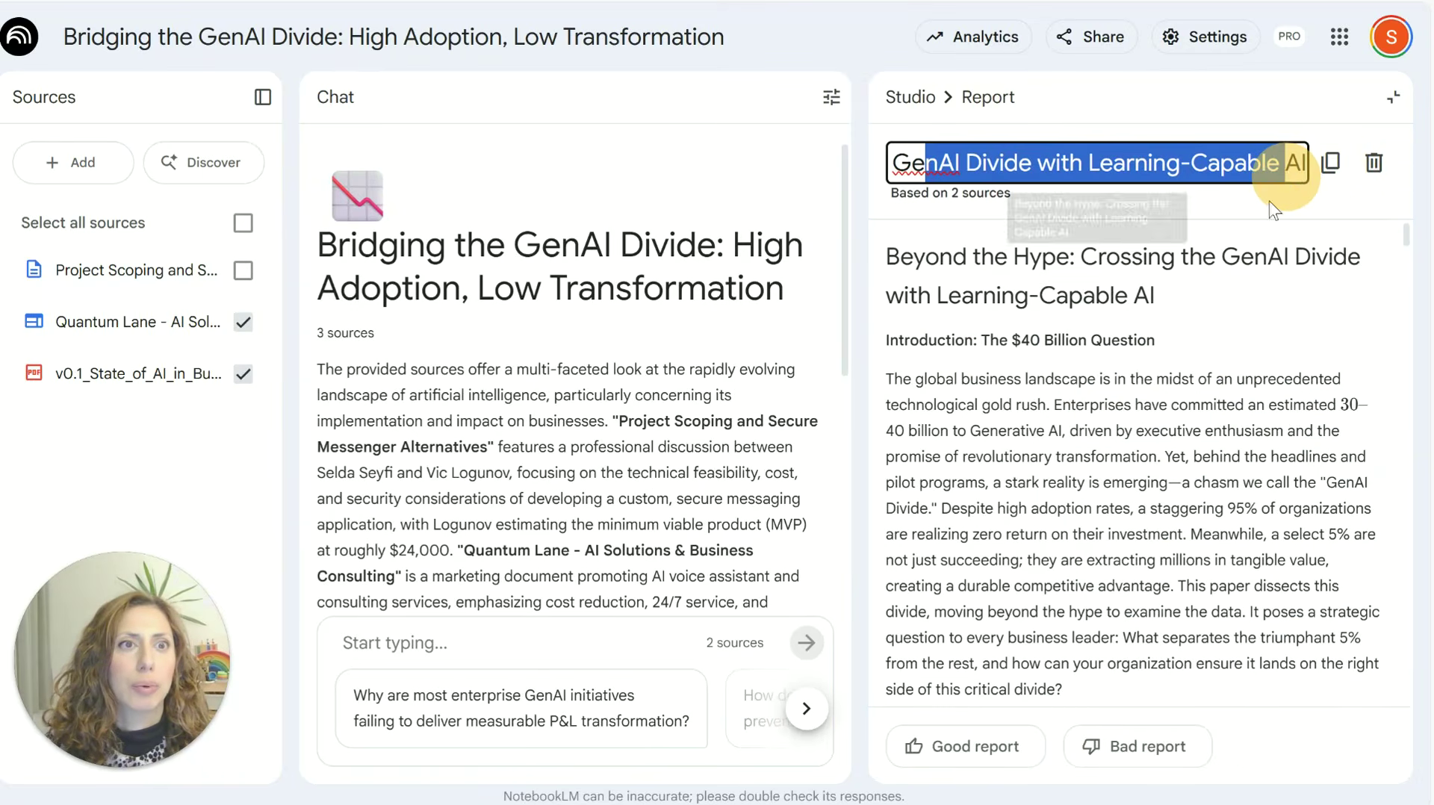
{"action": "left_click", "coordinate": [1193, 402]}
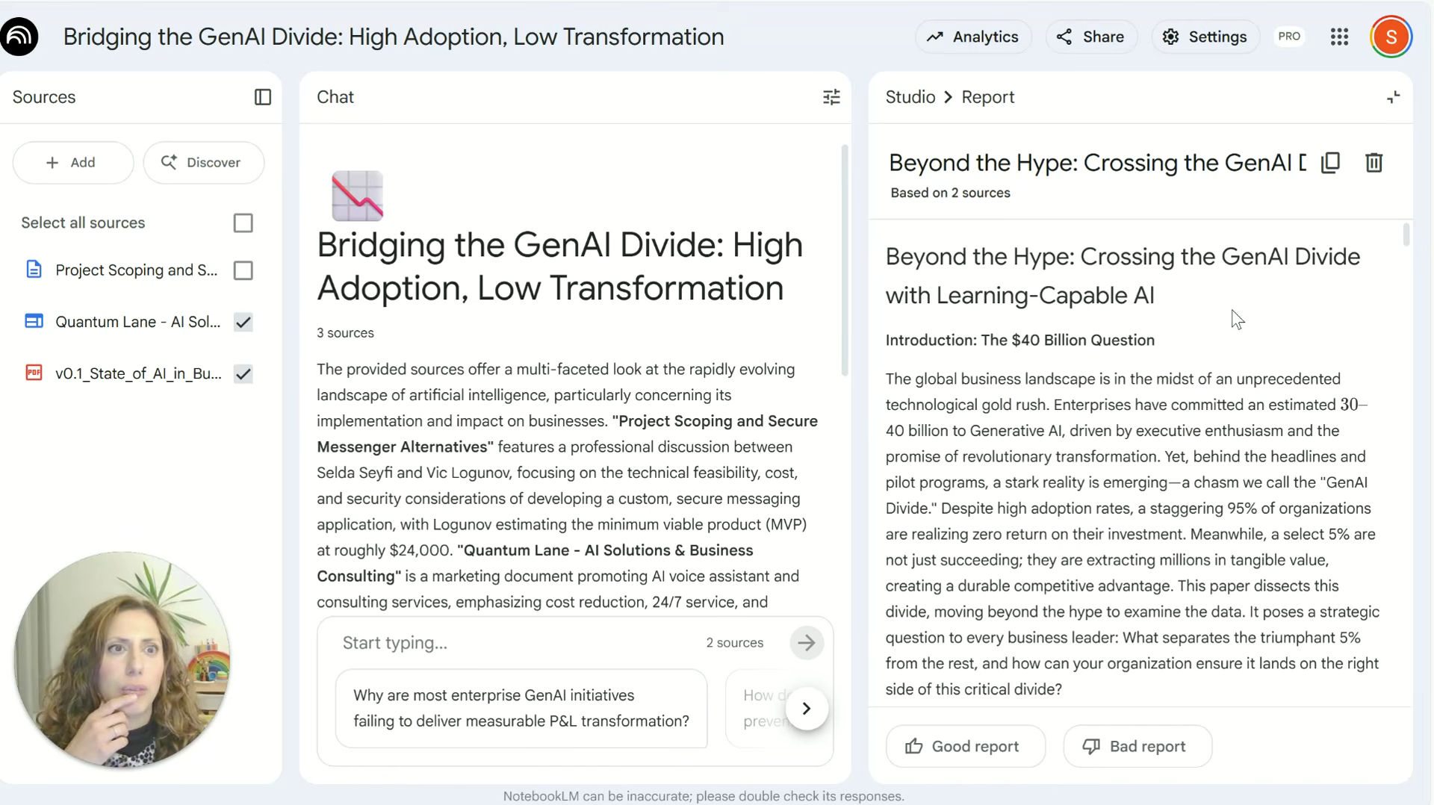
{"action": "scroll", "coordinate": [1237, 320], "scroll_direction": "down", "scroll_amount": 6}
{"action": "scroll", "coordinate": [1233, 310], "scroll_direction": "down", "scroll_amount": 8}
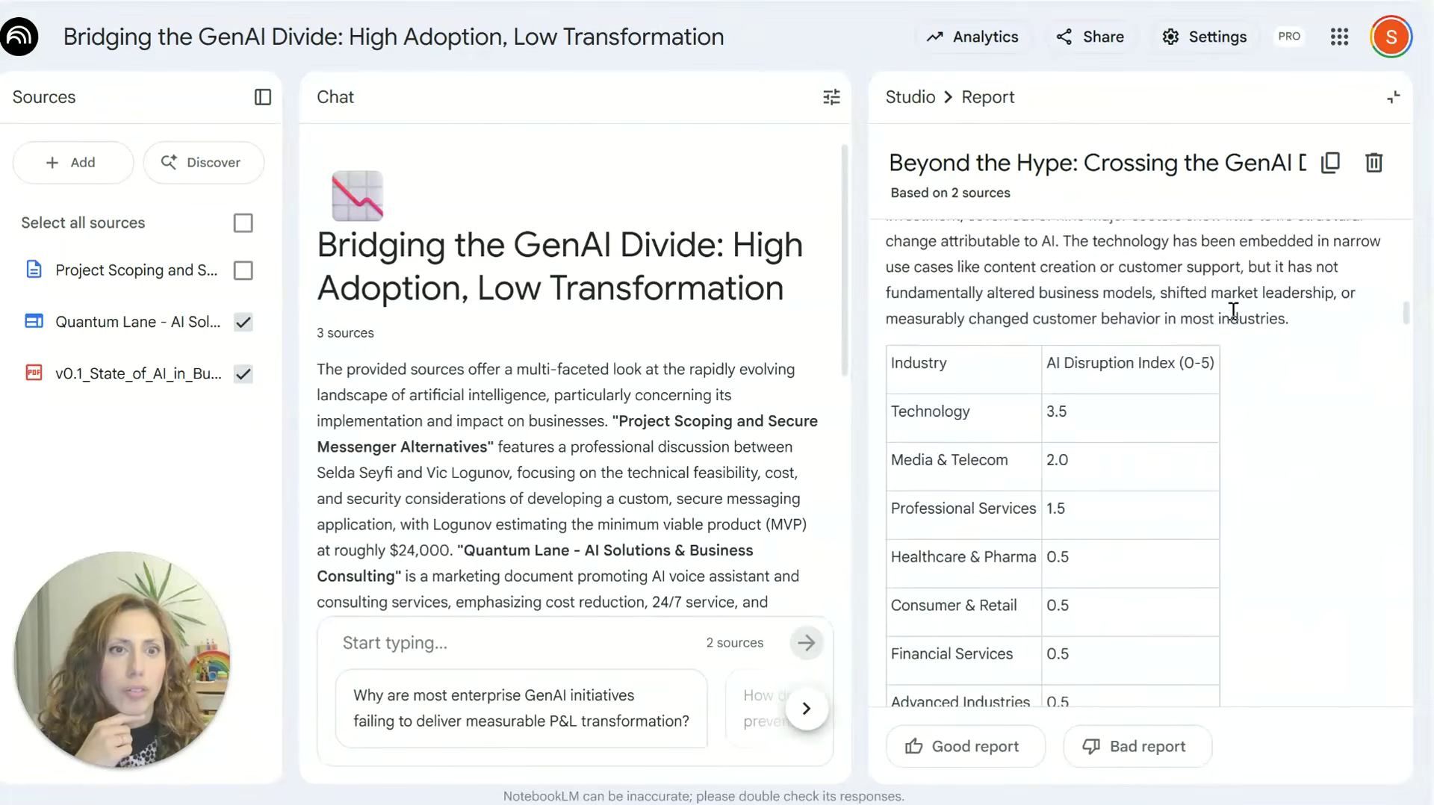
{"action": "scroll", "coordinate": [1233, 310], "scroll_direction": "down", "scroll_amount": 7}
{"action": "scroll", "coordinate": [1237, 319], "scroll_direction": "down", "scroll_amount": 10}
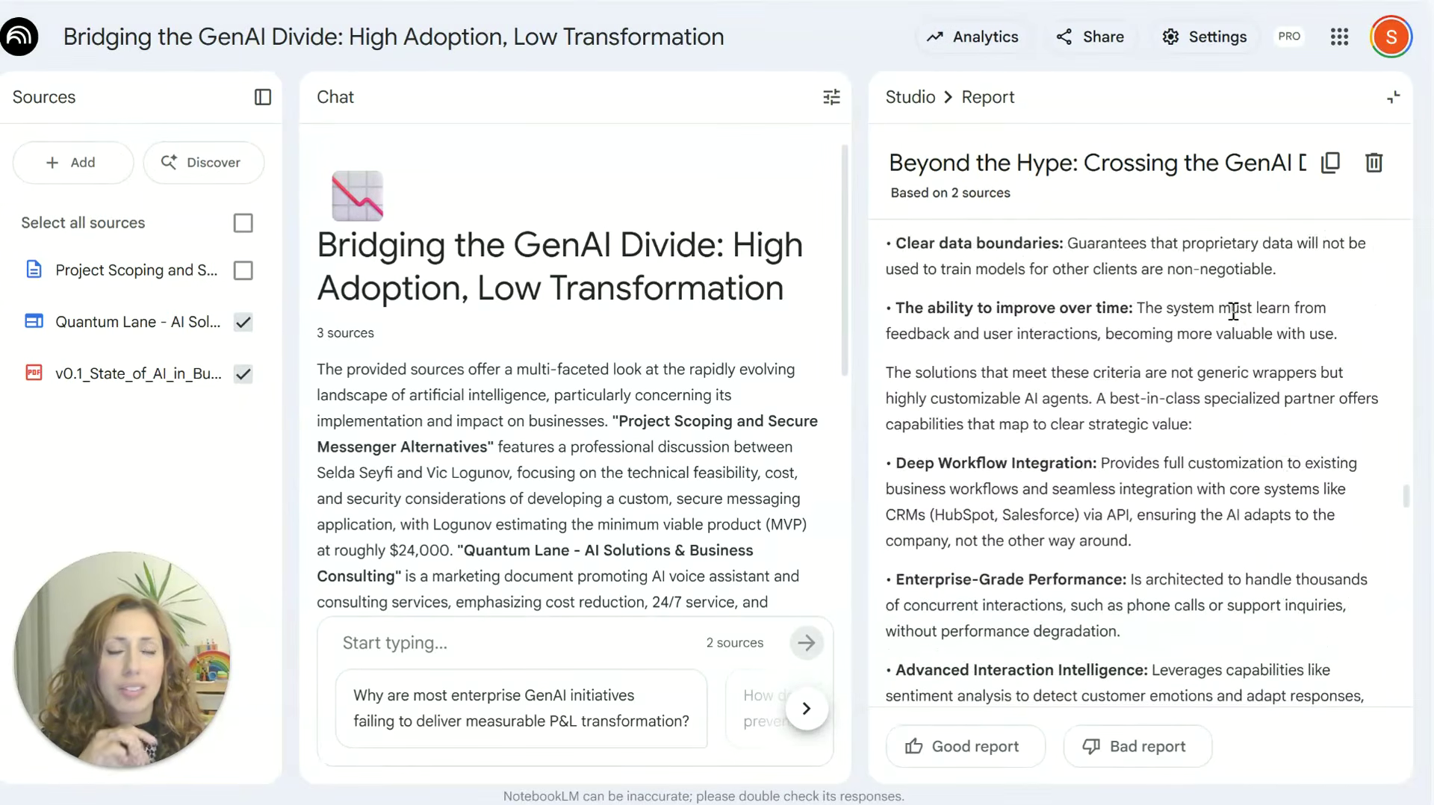
{"action": "scroll", "coordinate": [1233, 313], "scroll_direction": "down", "scroll_amount": 6}
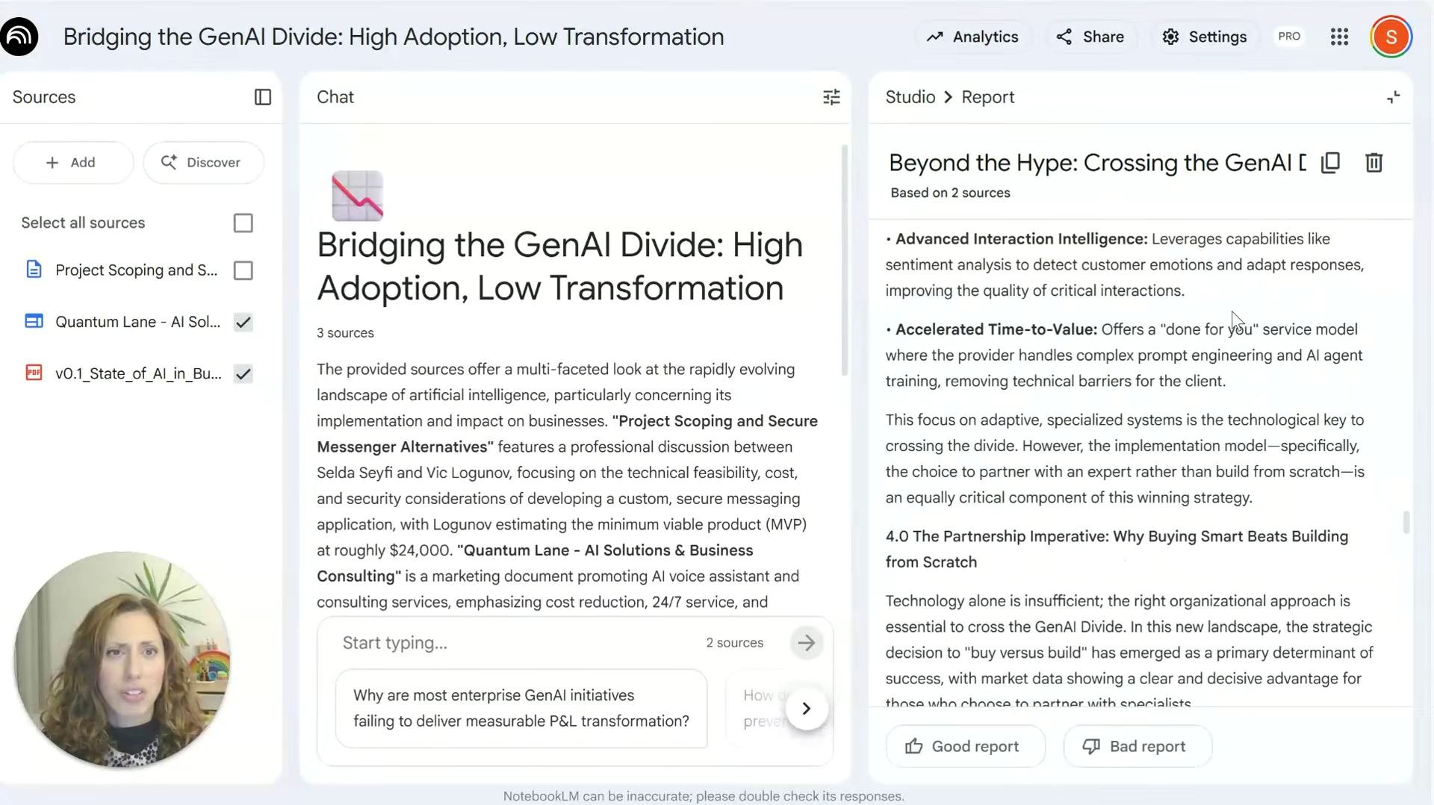
{"action": "scroll", "coordinate": [1233, 321], "scroll_direction": "down", "scroll_amount": 5}
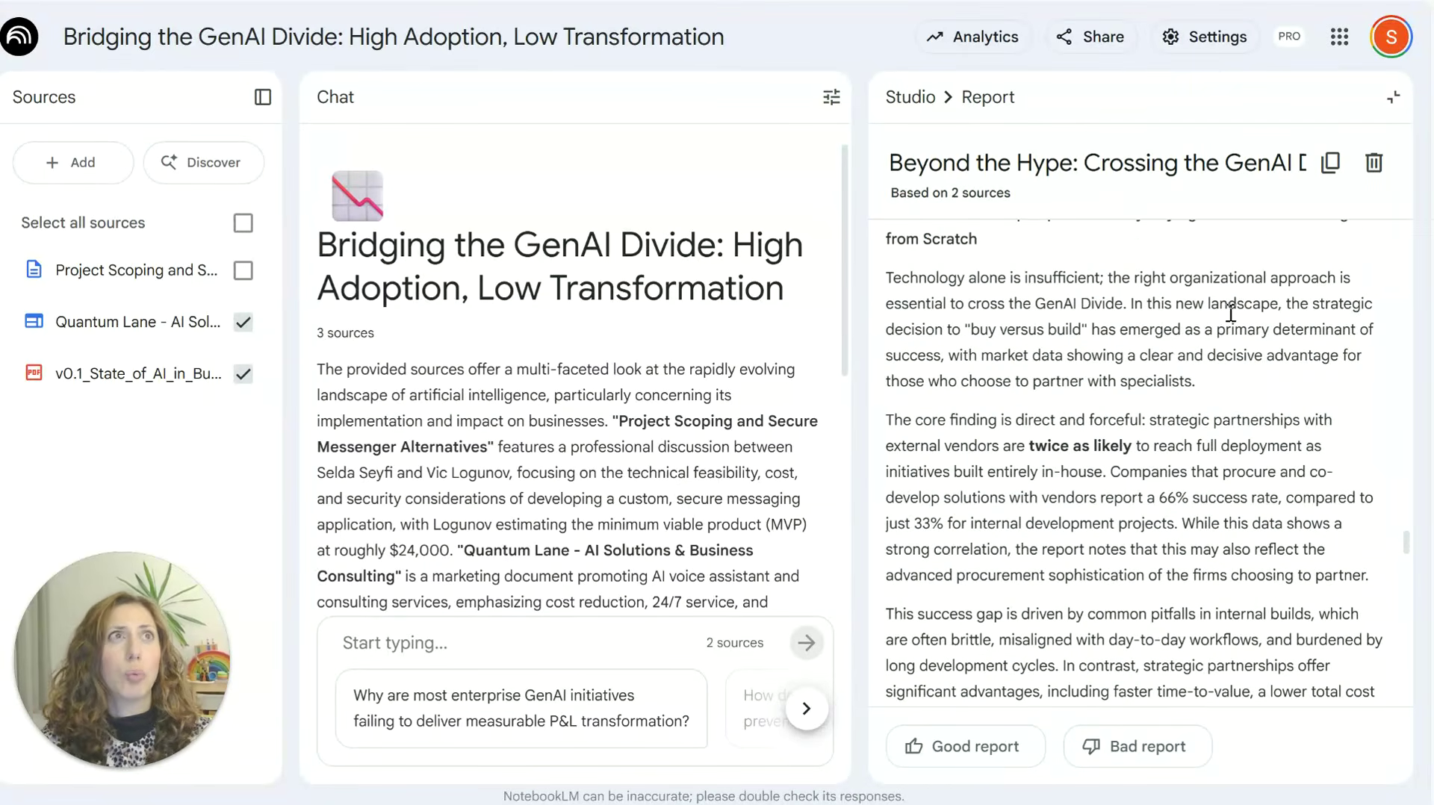
{"action": "scroll", "coordinate": [1230, 324], "scroll_direction": "down", "scroll_amount": 6}
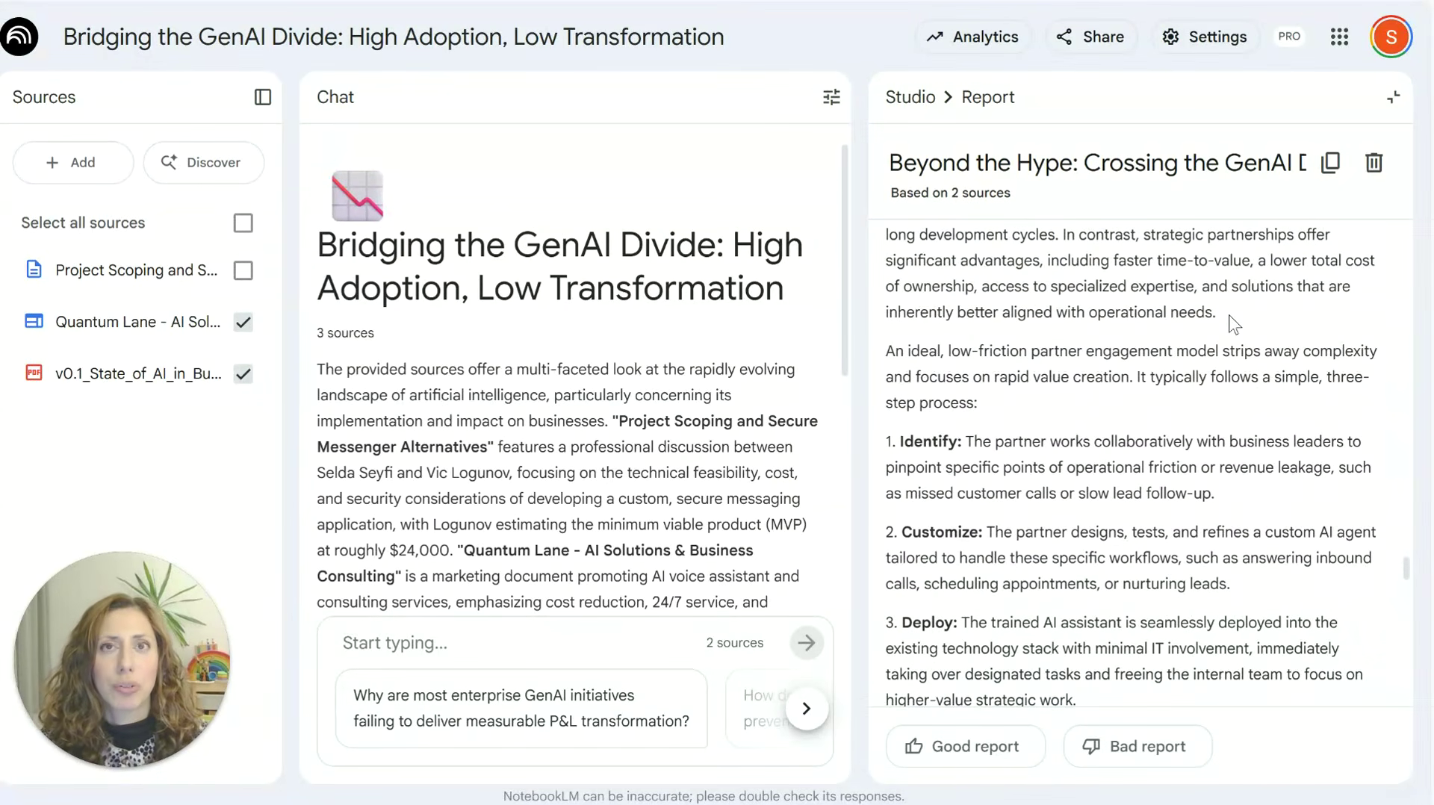
{"action": "scroll", "coordinate": [1233, 323], "scroll_direction": "down", "scroll_amount": 4}
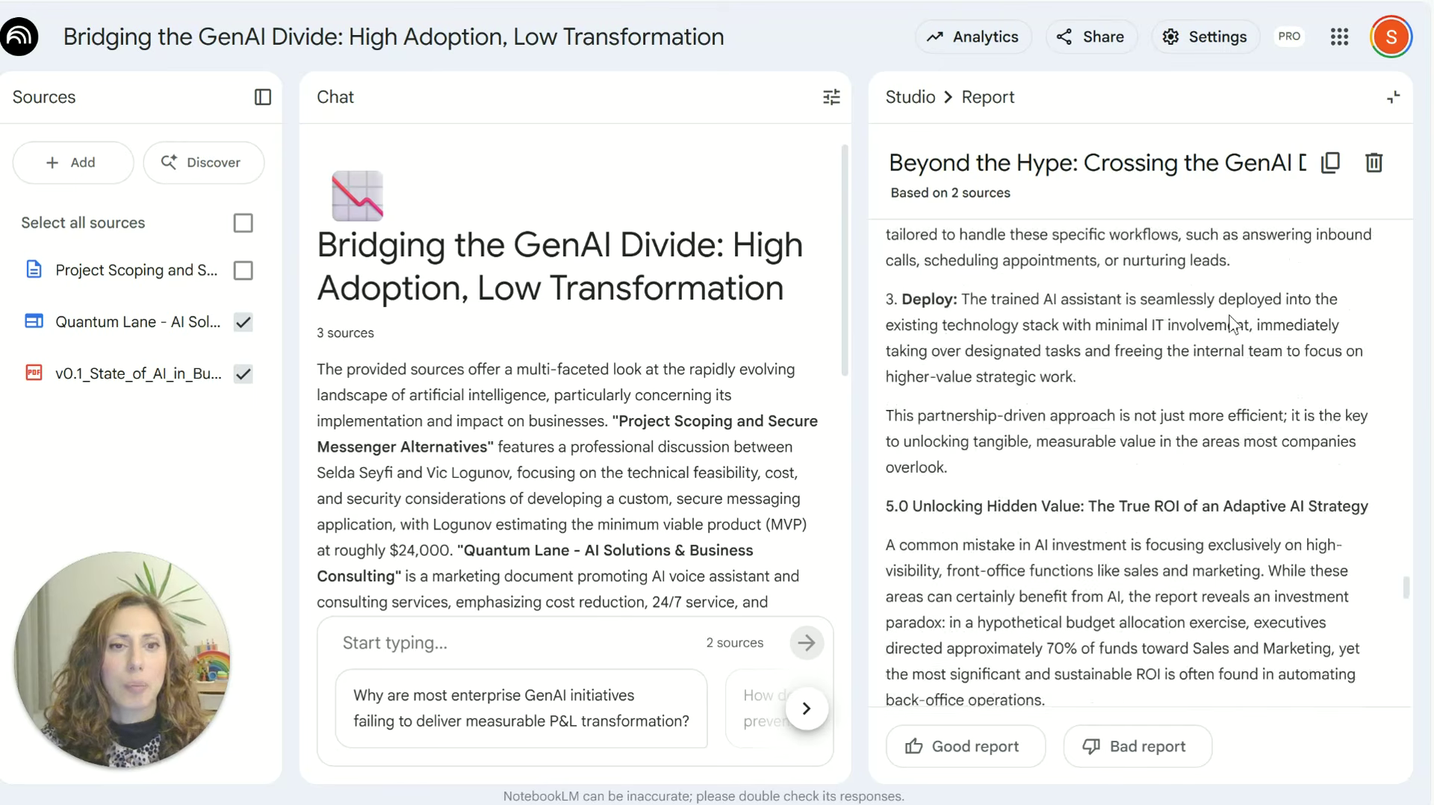
{"action": "scroll", "coordinate": [1234, 325], "scroll_direction": "down", "scroll_amount": 9}
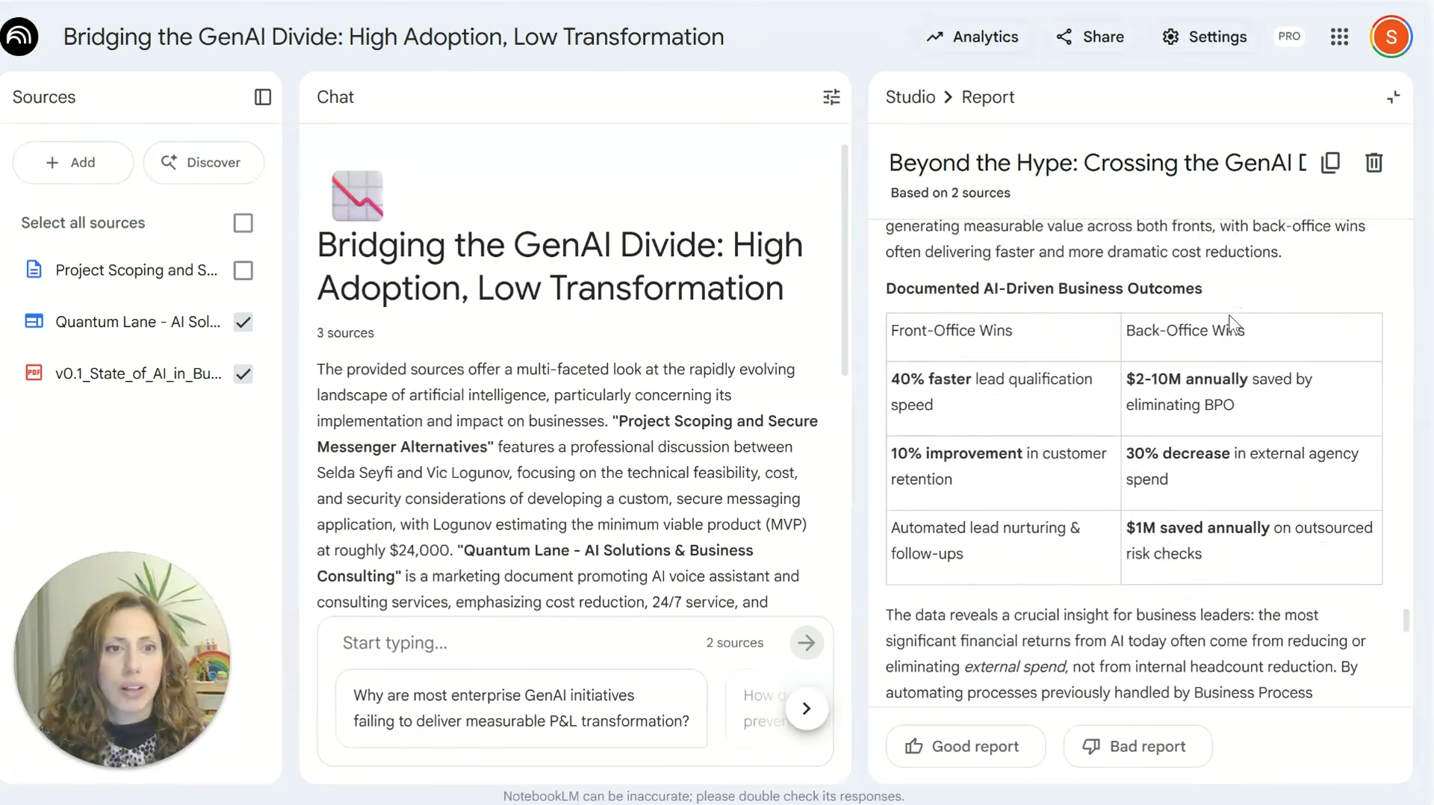
{"action": "scroll", "coordinate": [1230, 324], "scroll_direction": "down", "scroll_amount": 8}
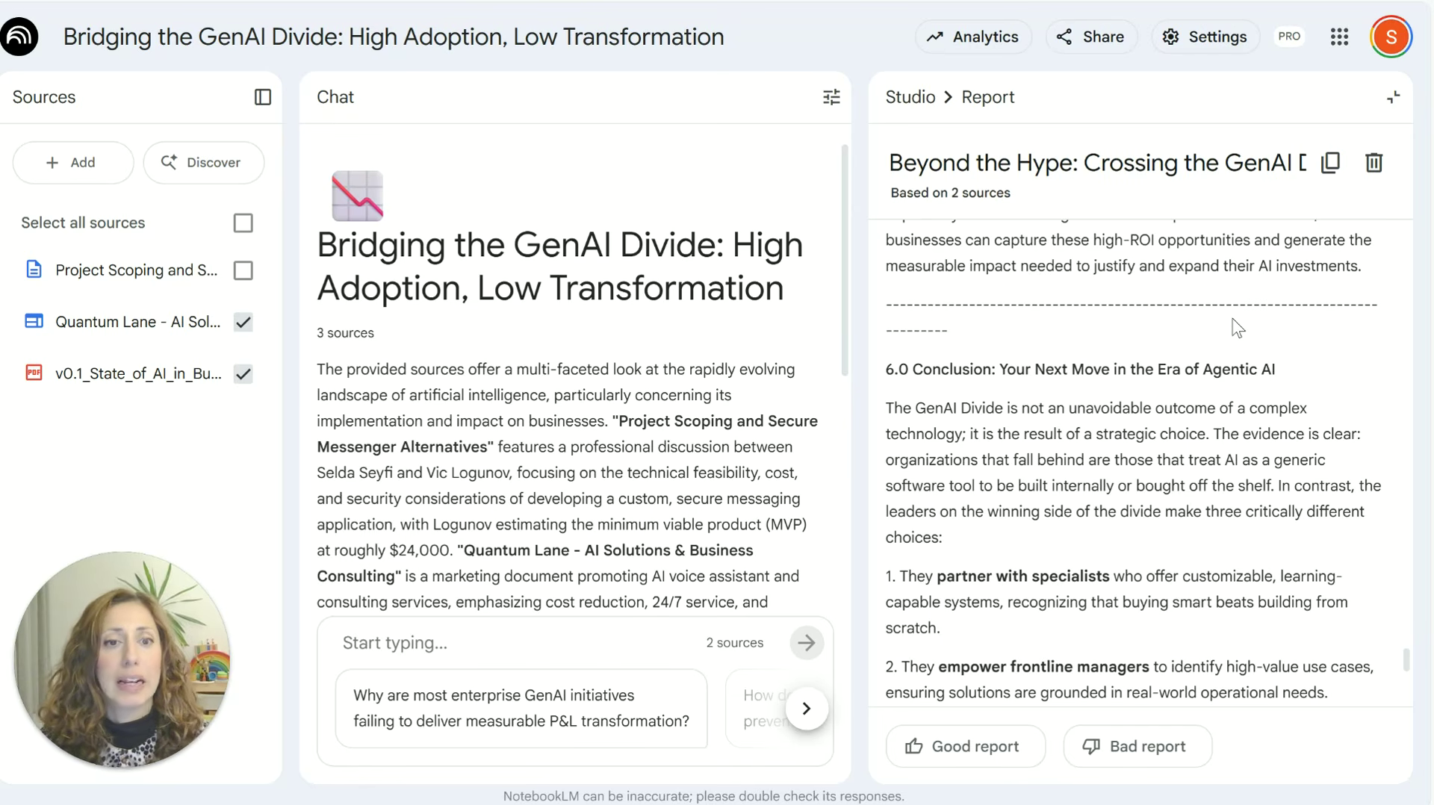
{"action": "scroll", "coordinate": [1237, 329], "scroll_direction": "down", "scroll_amount": 7}
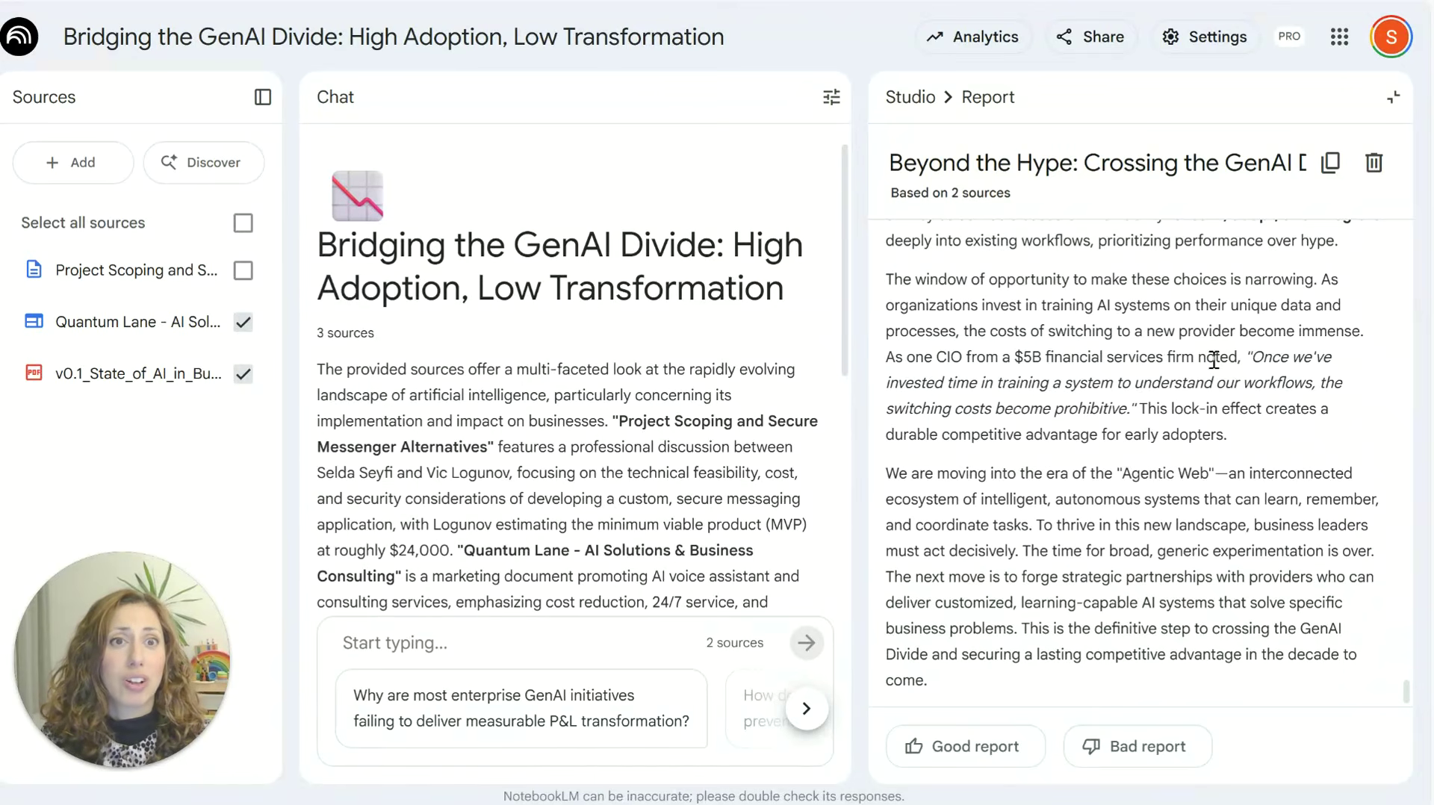
{"action": "scroll", "coordinate": [1230, 379], "scroll_direction": "up", "scroll_amount": 10}
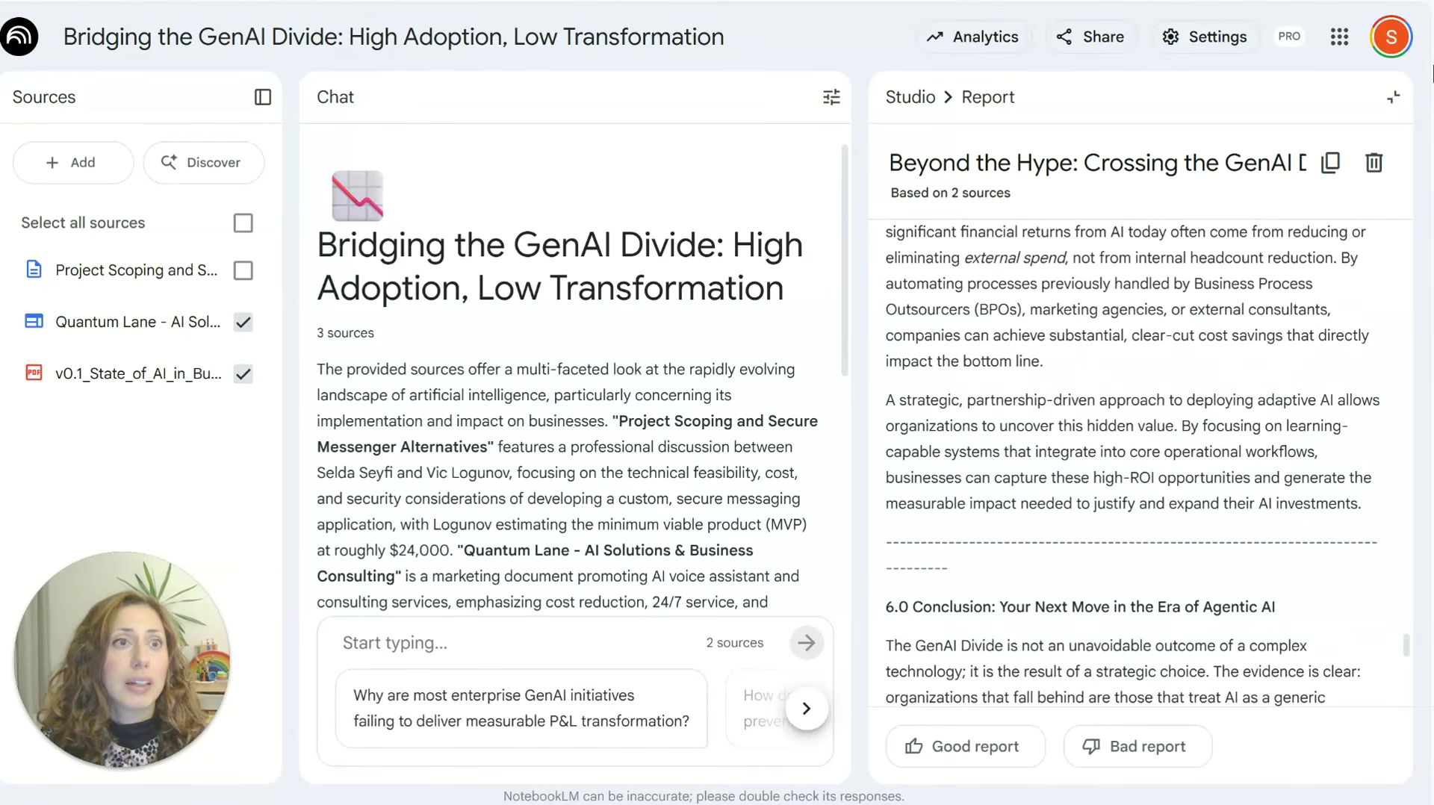
{"action": "left_click", "coordinate": [1393, 97]}
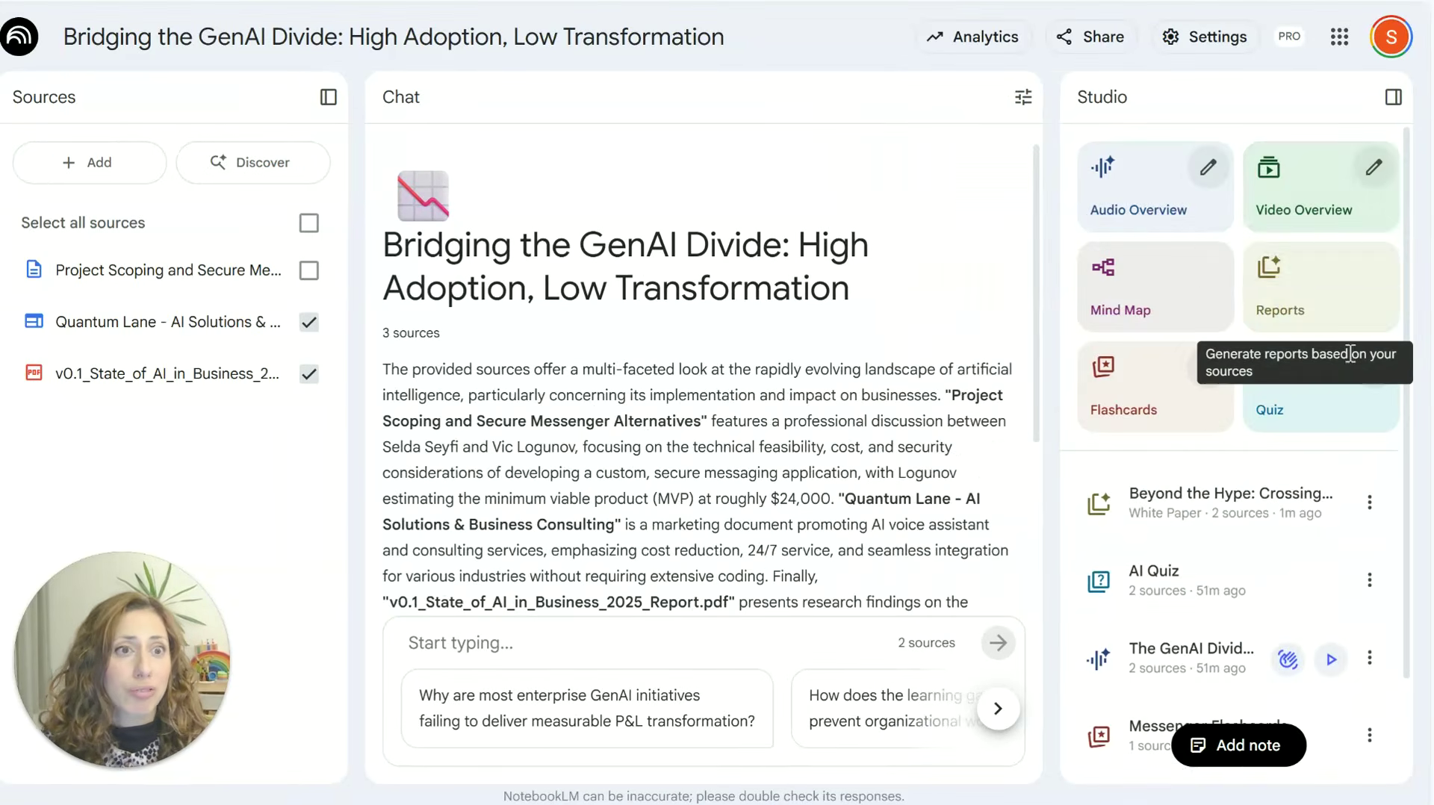
Check the available and suggested report formats once more and leave without creating another report
{"action": "left_click", "coordinate": [1356, 289]}
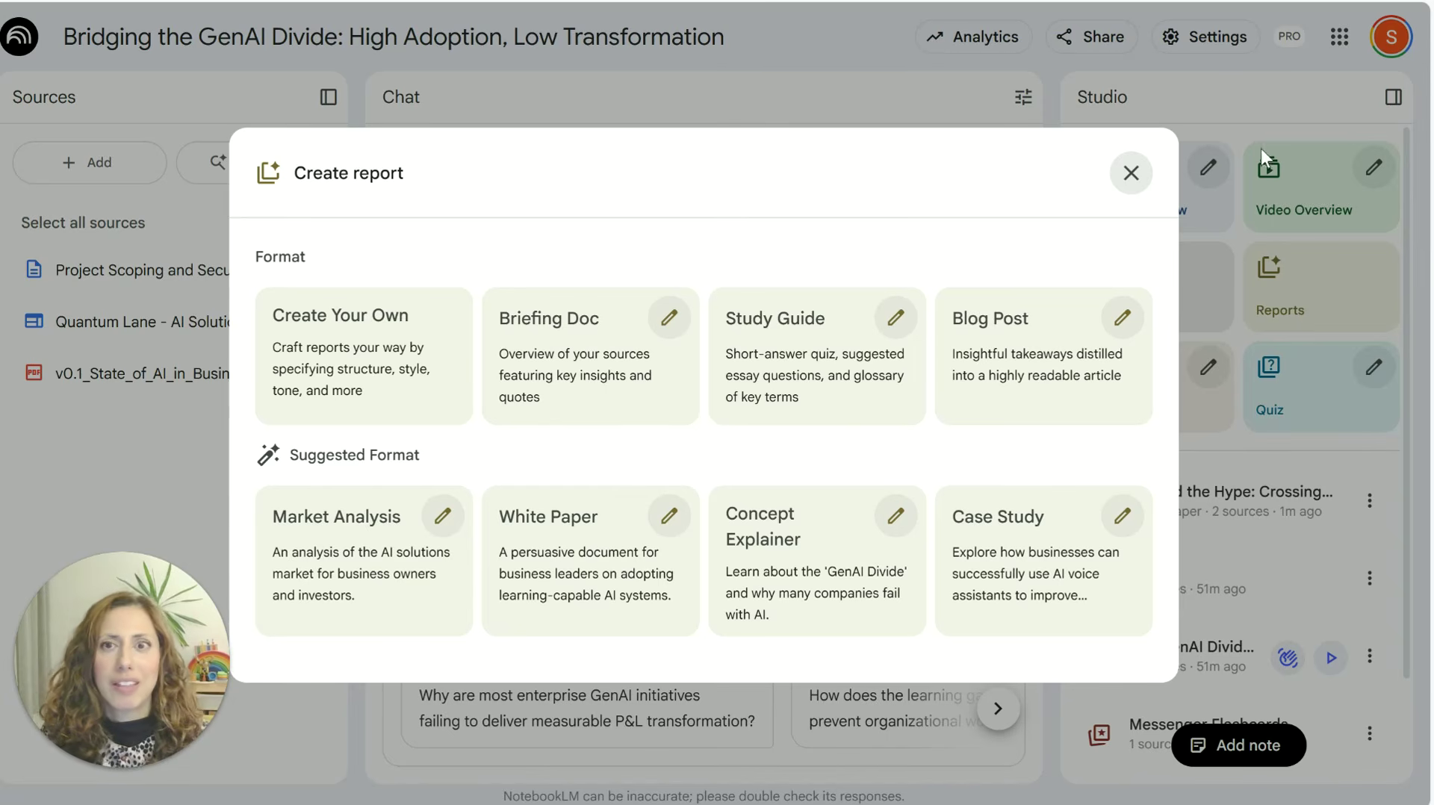
{"action": "left_click", "coordinate": [1129, 174]}
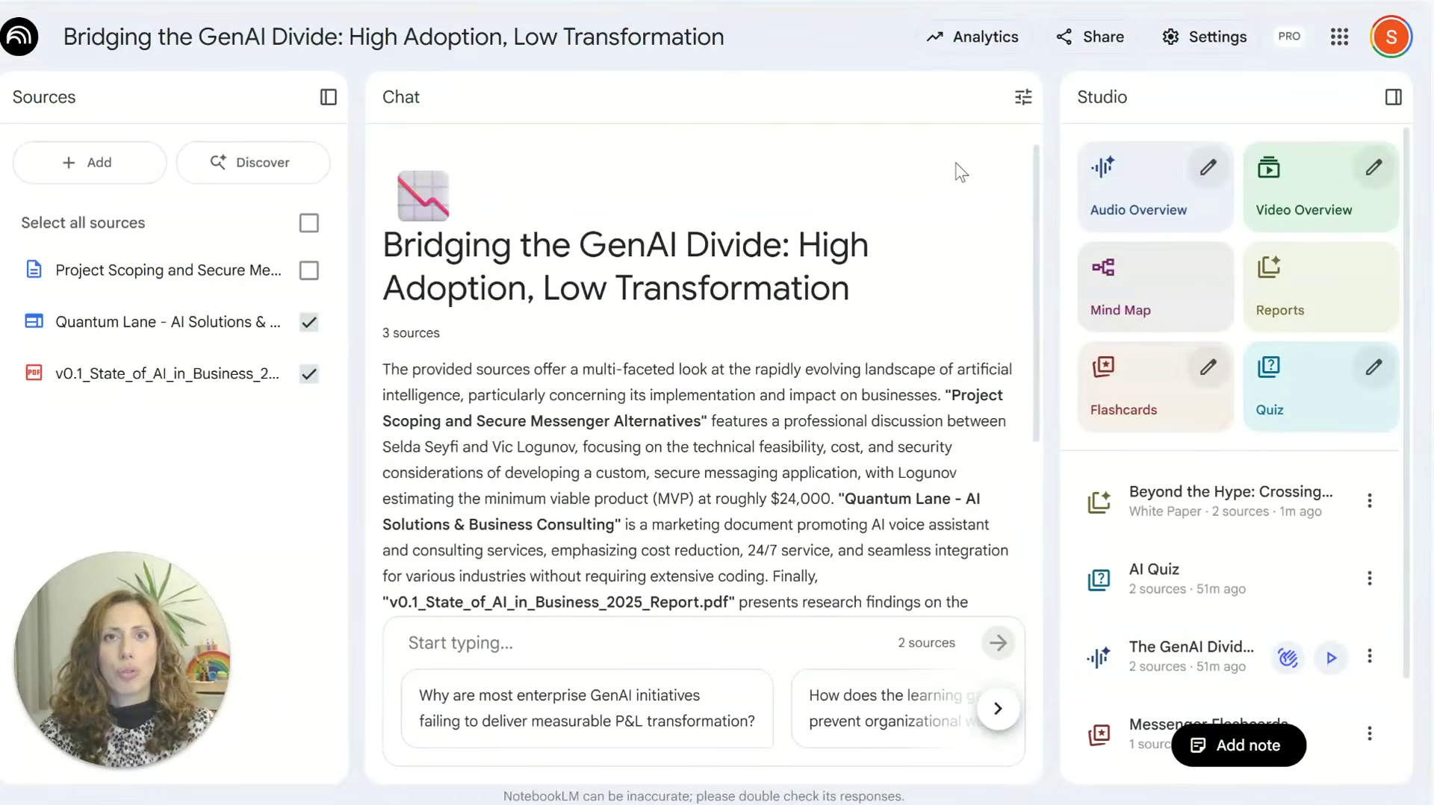